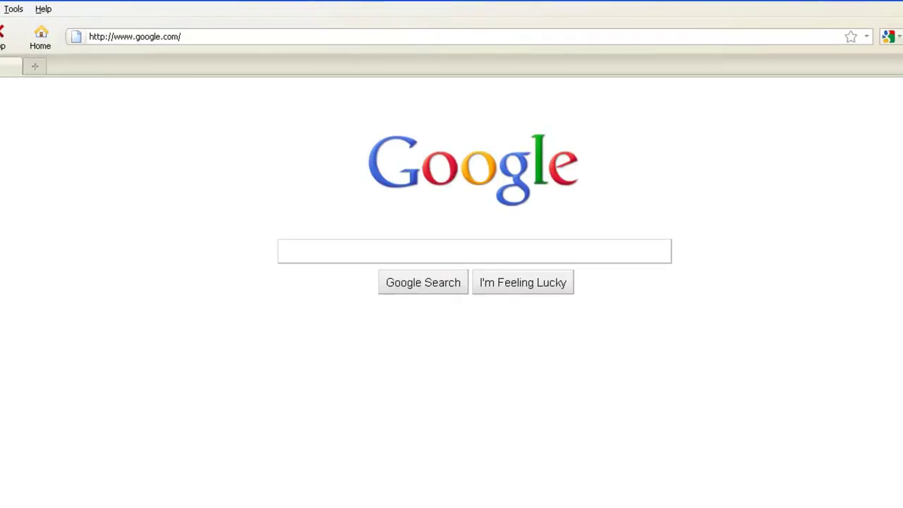
Step: Load docq.com in Firefox's address bar, using autocomplete from 'do'
left_click(202, 33)
type("do")
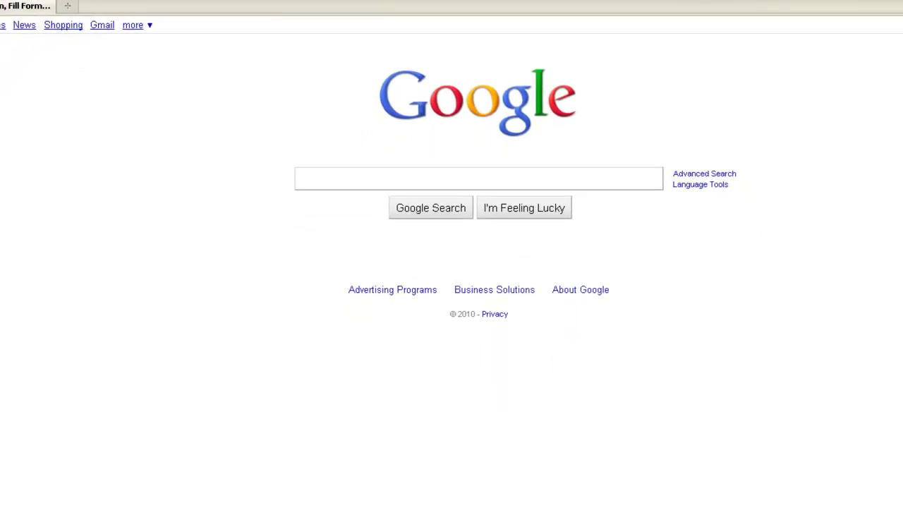
key("Return")
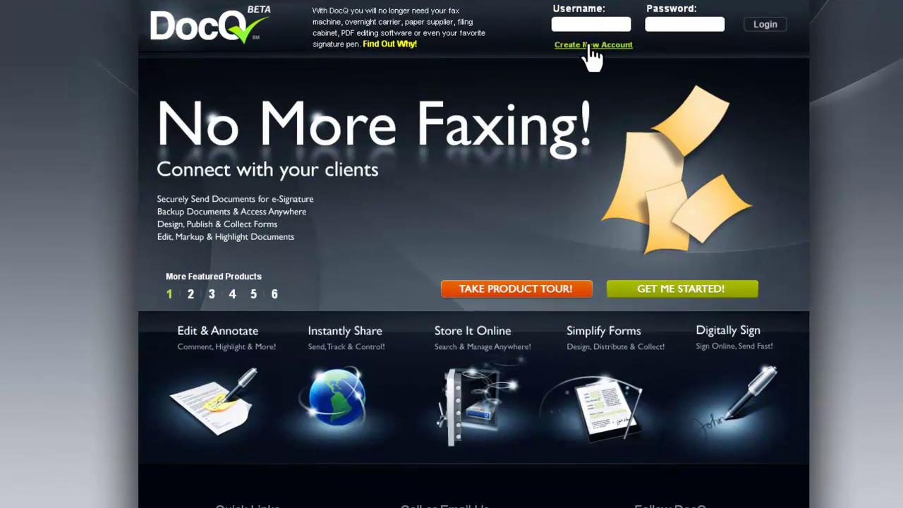
Step: Sign up for a Free-plan DocQ account, completing the new user form and accepting the Terms
left_click(590, 46)
left_click(261, 144)
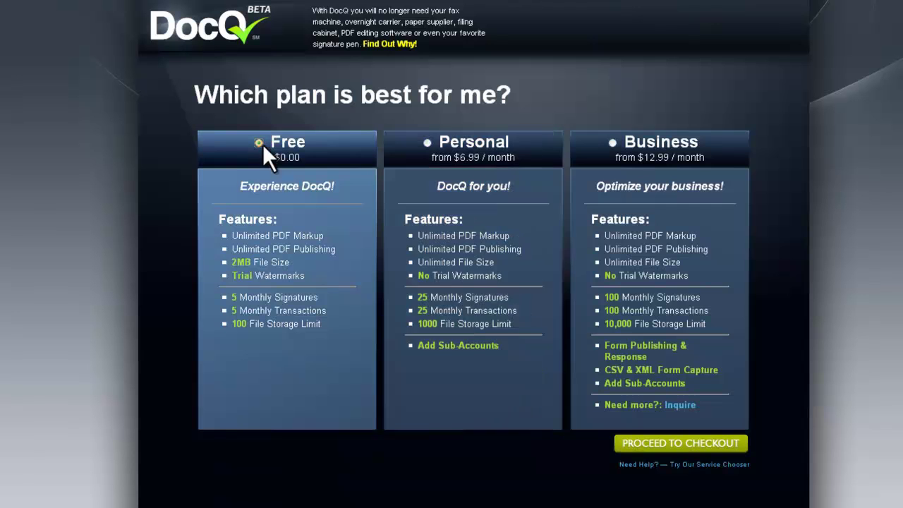
left_click(667, 444)
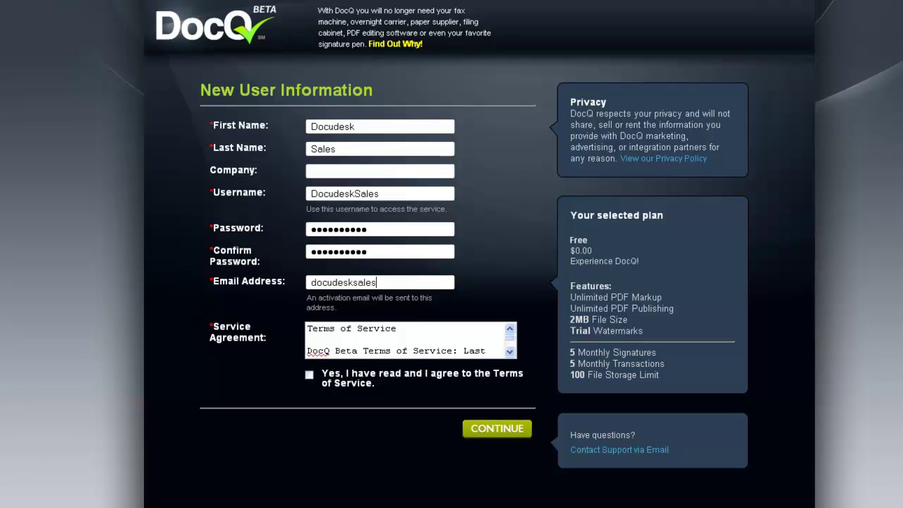
type(".com")
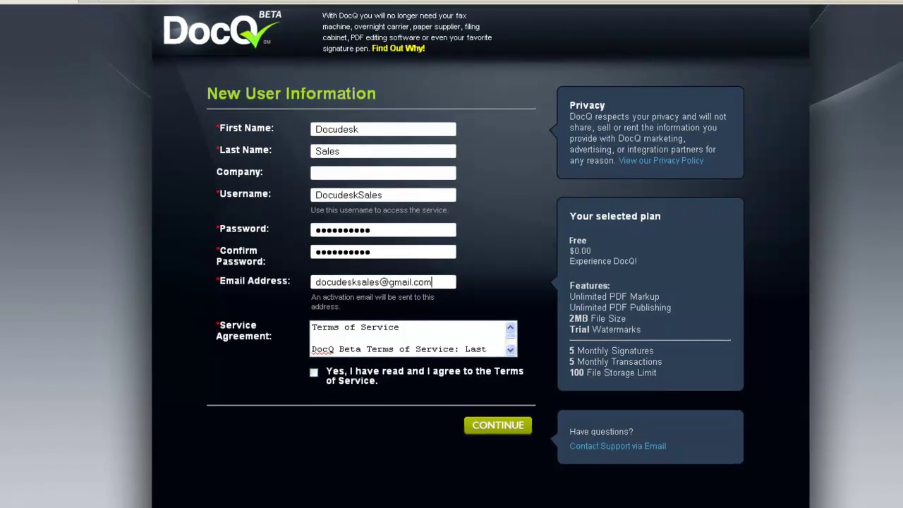
left_click(309, 374)
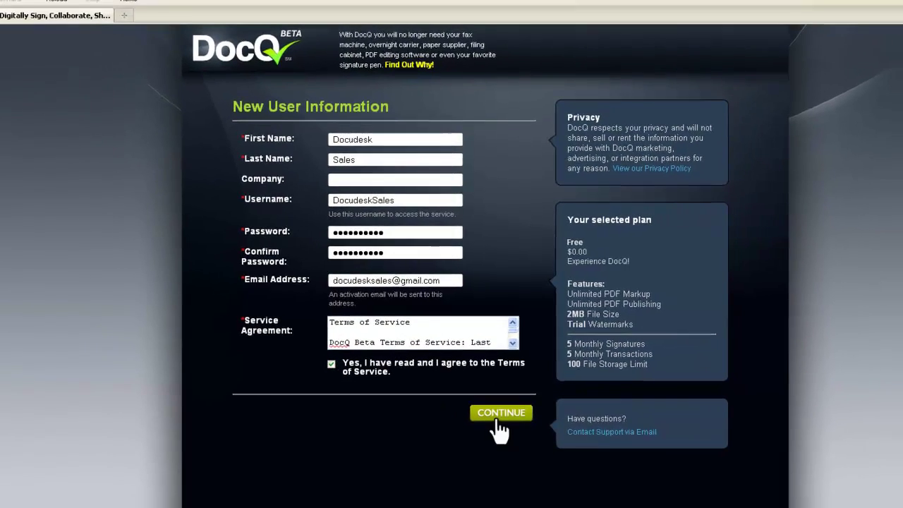
left_click(500, 415)
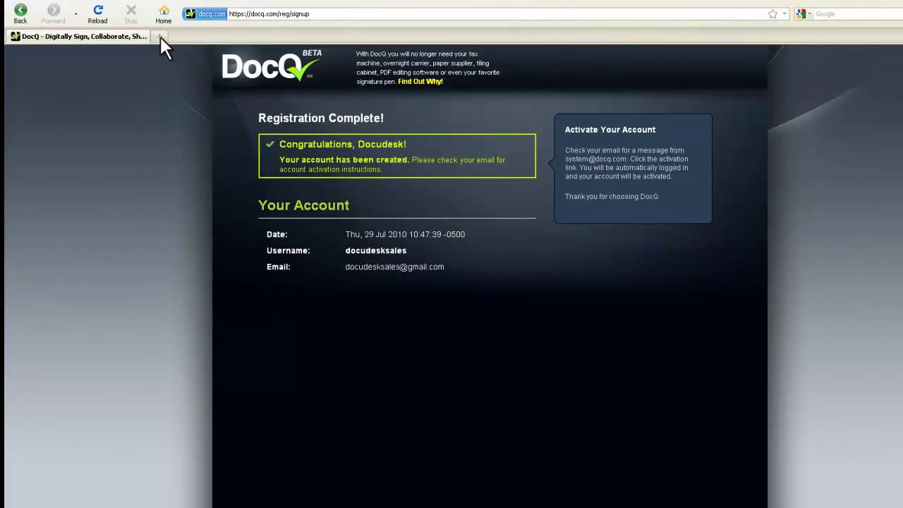
Step: Sign in to Gmail and follow the link in the DocQ Account Activation email
left_click(267, 13)
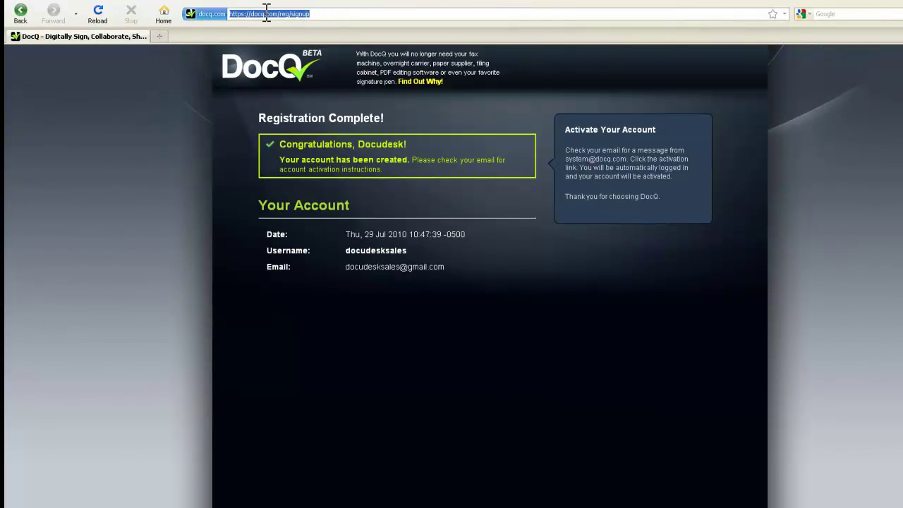
type("gmail.com")
key("Return")
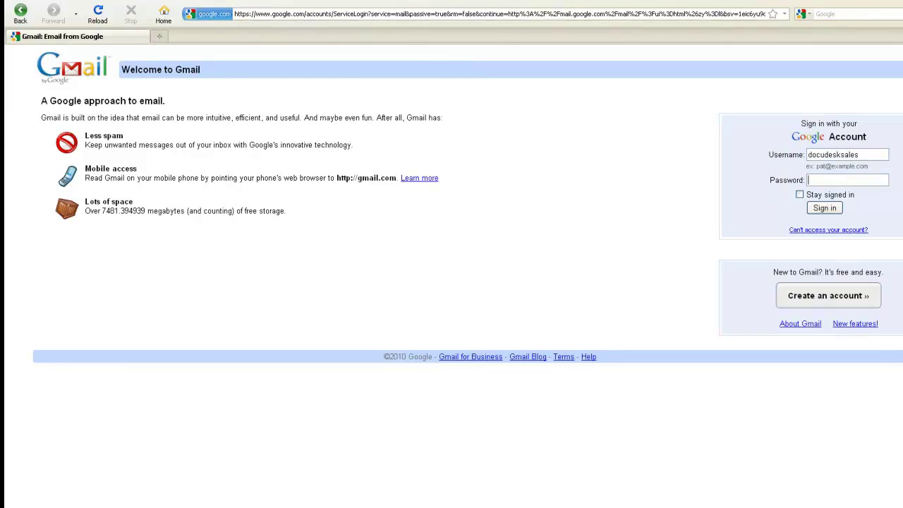
type("****")
key("Return")
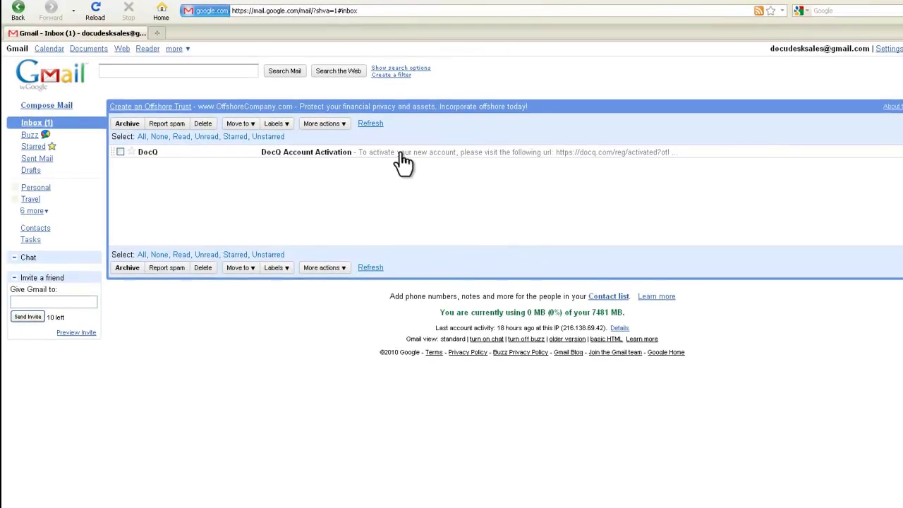
left_click(362, 155)
left_click(329, 187)
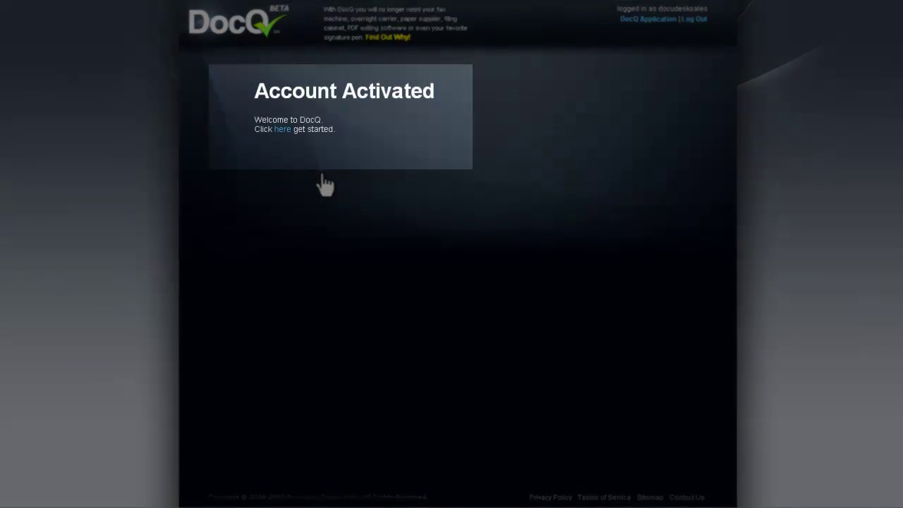
Step: Enter DocQ's My Docs page, then review Quote.docx in Word with its $459.00 total and signature lines
left_click(282, 129)
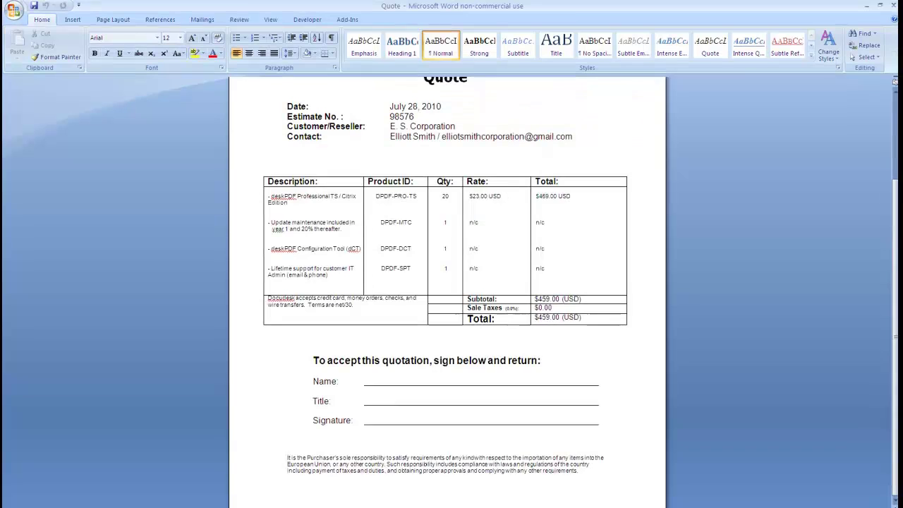
scroll(894, 441, "up", 5)
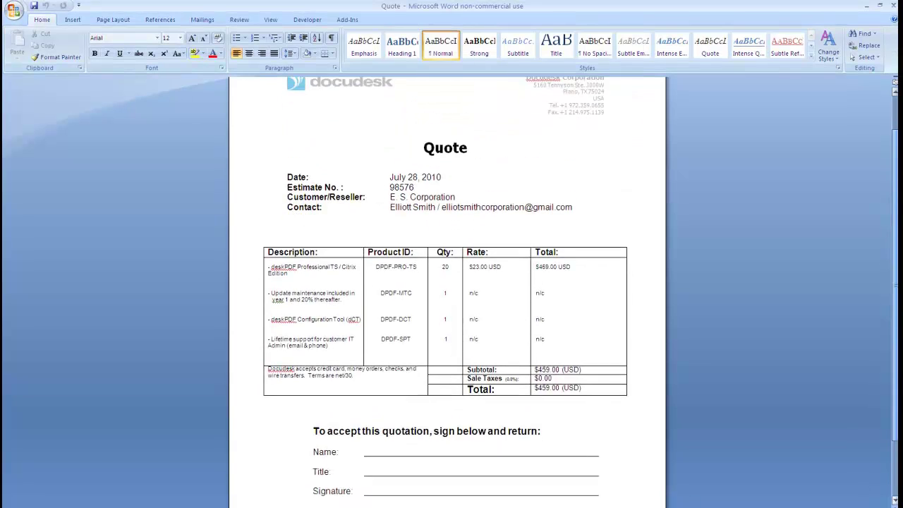
scroll(894, 459, "down", 5)
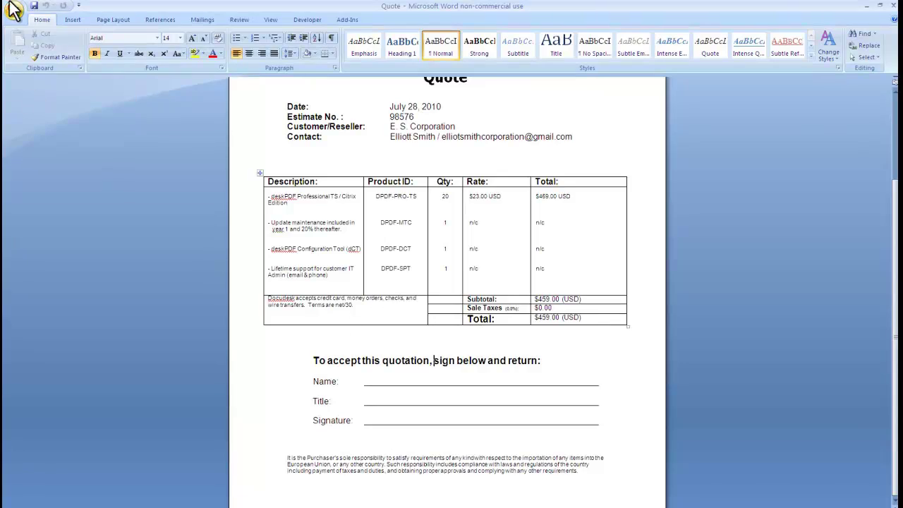
left_click(9, 9)
Step: Print the Word quote to the DocQ printer
mouse_move(35, 100)
left_click(134, 43)
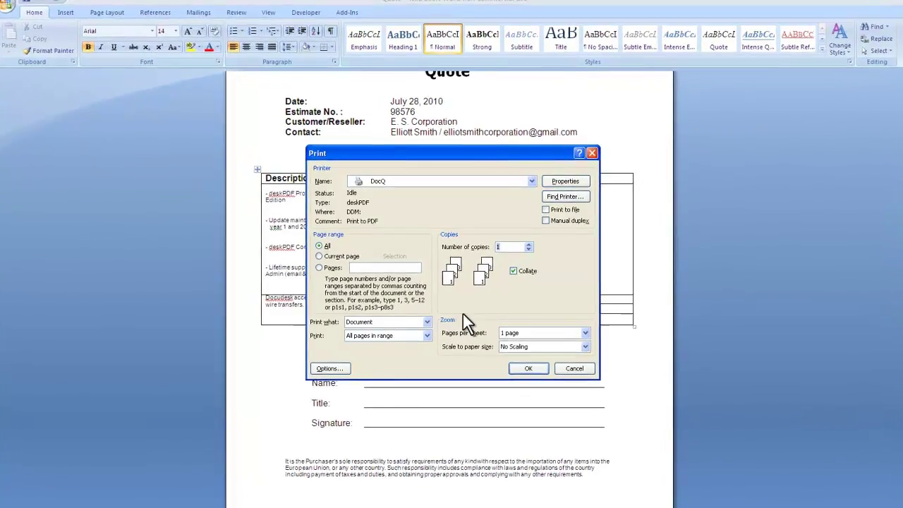
left_click(528, 368)
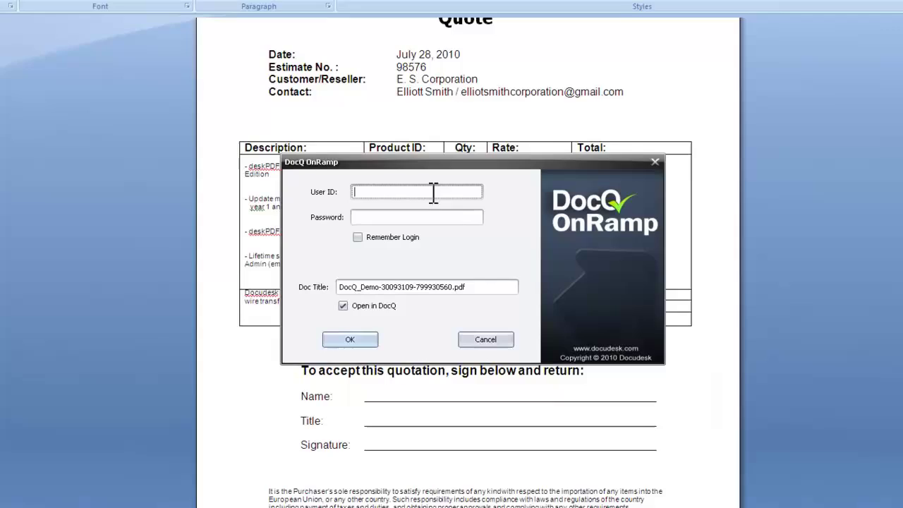
Step: Log in to DocQ OnRamp with login remembered and upload the document titled Quote.pdf
type("docudesksales")
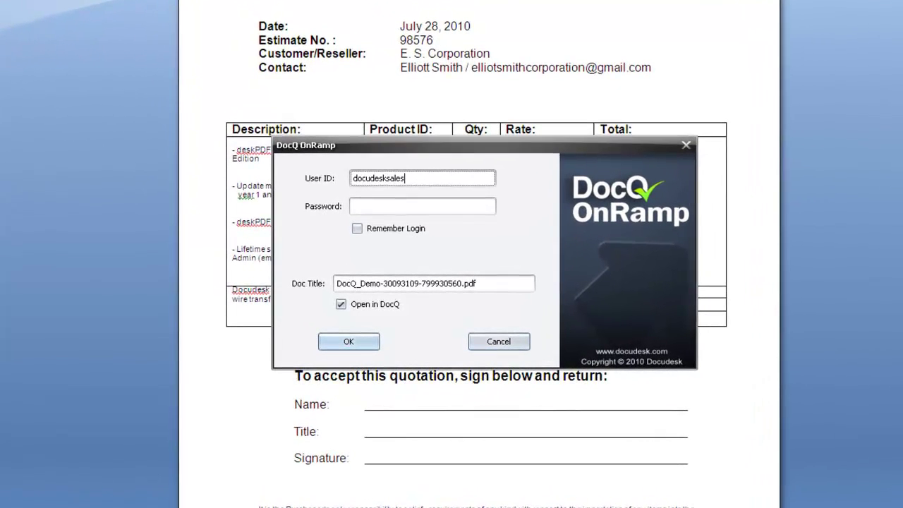
left_click(422, 206)
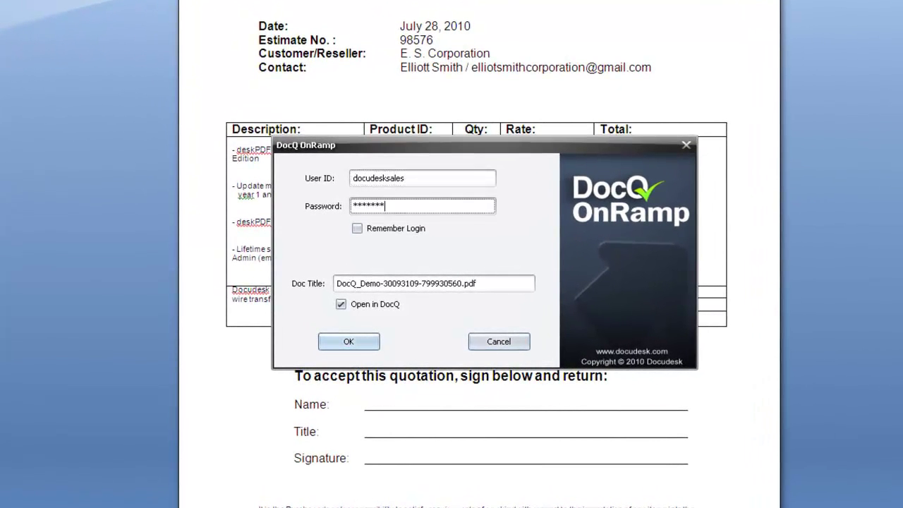
left_click(360, 227)
left_click_drag(462, 283, 283, 280)
type("Quote")
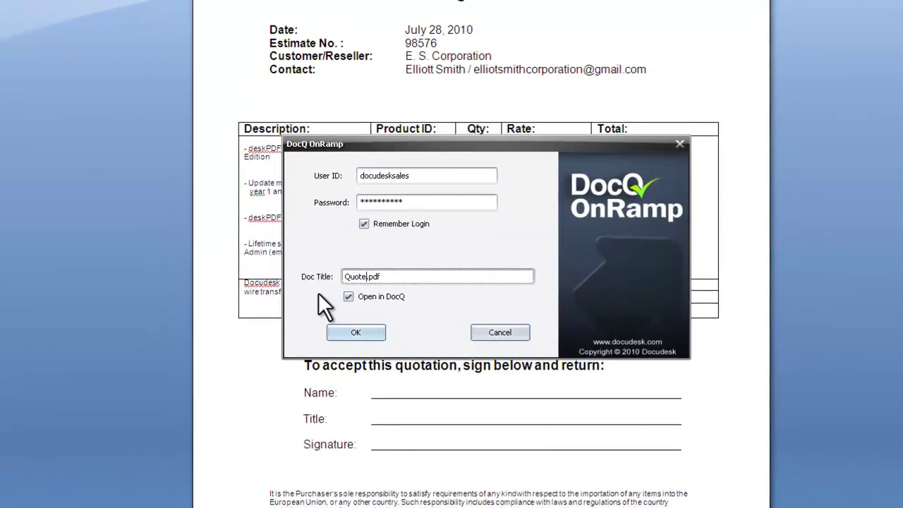
left_click(356, 332)
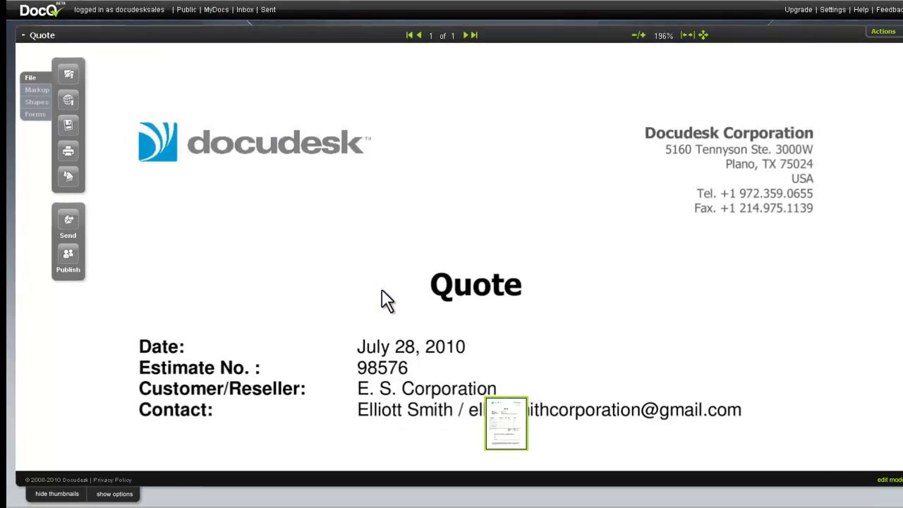
Step: Add text form fields spanning the quote's Name and Title lines
scroll(768, 250, "down", 10)
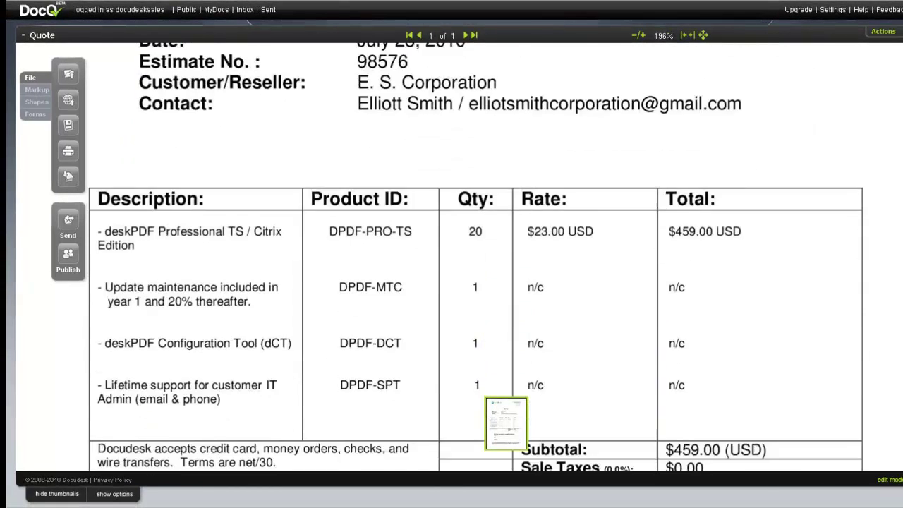
scroll(452, 250, "down", 3)
left_click(34, 113)
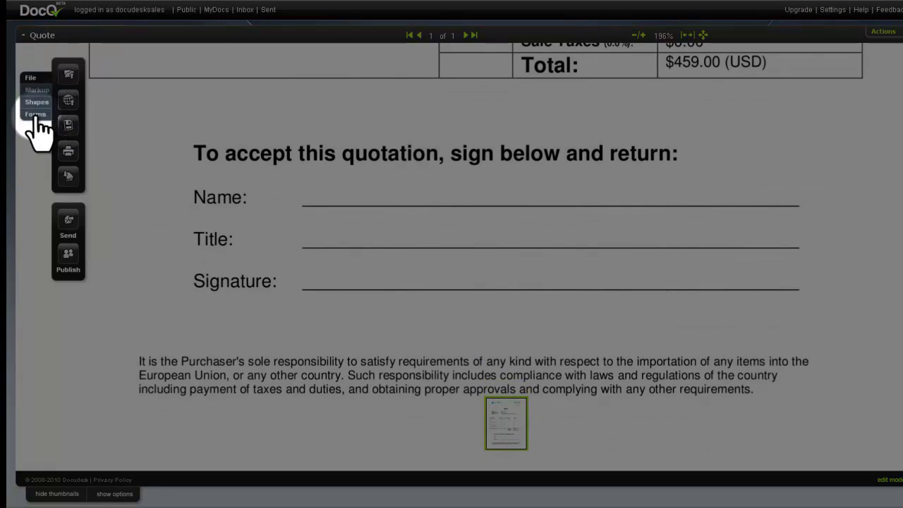
left_click_drag(69, 76, 332, 186)
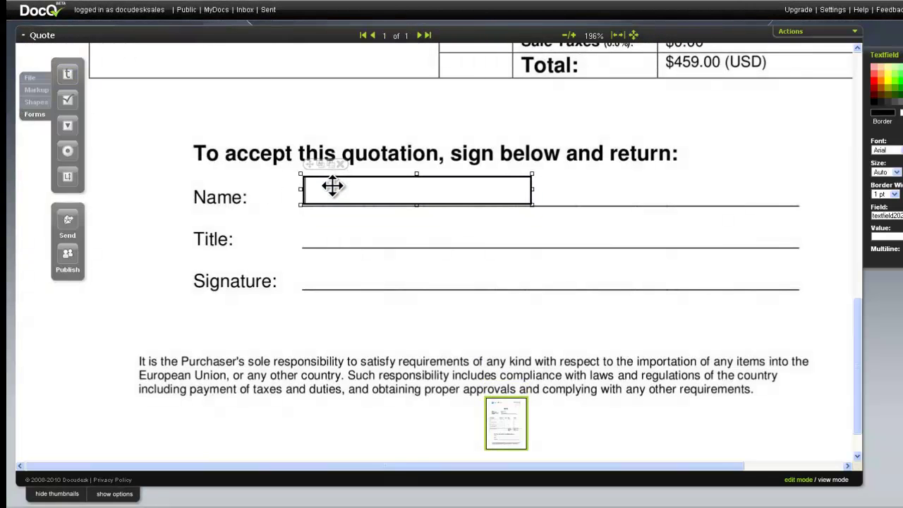
left_click_drag(533, 188, 805, 207)
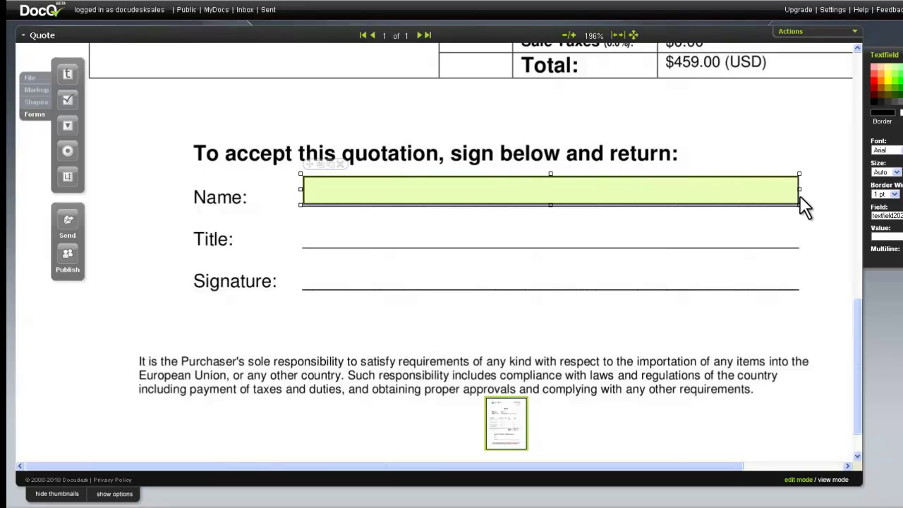
left_click_drag(68, 75, 337, 234)
Step: Place a DocQ signature field on the Signature line
left_click(36, 90)
left_click_drag(67, 177, 338, 277)
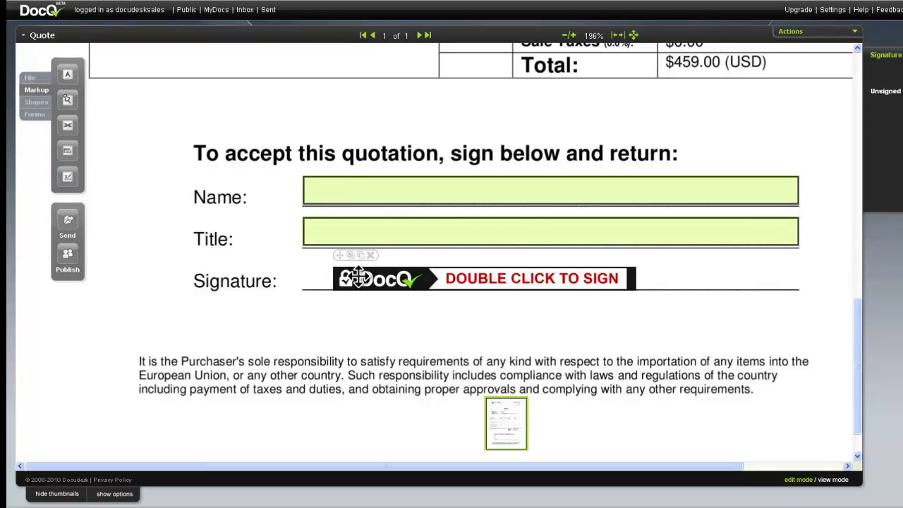
left_click(66, 221)
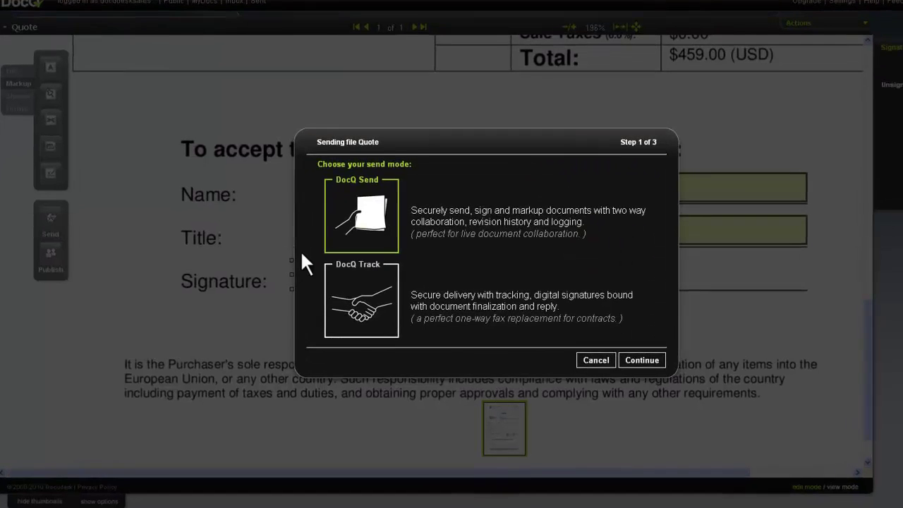
Step: Send the quote via DocQ Send to the client's e-mail, subject 'Docudesk Quote', asking them to review and sign
left_click(650, 368)
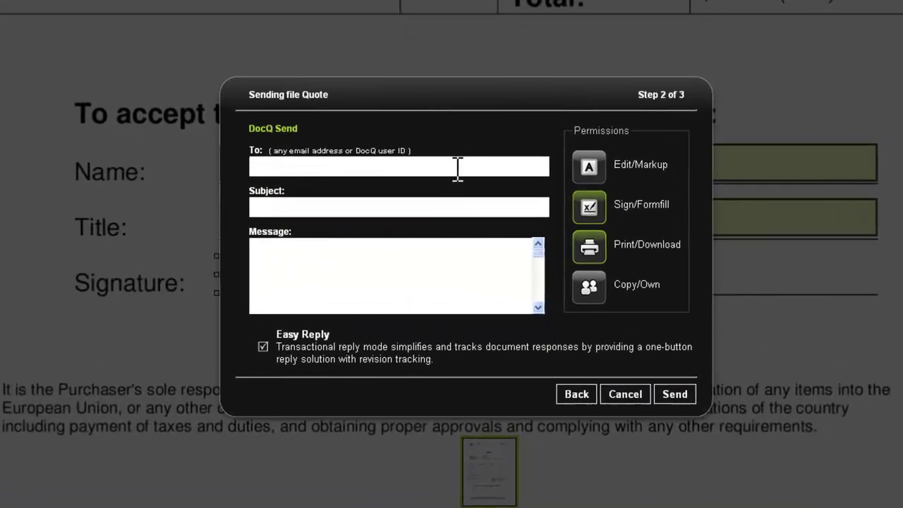
left_click(451, 162)
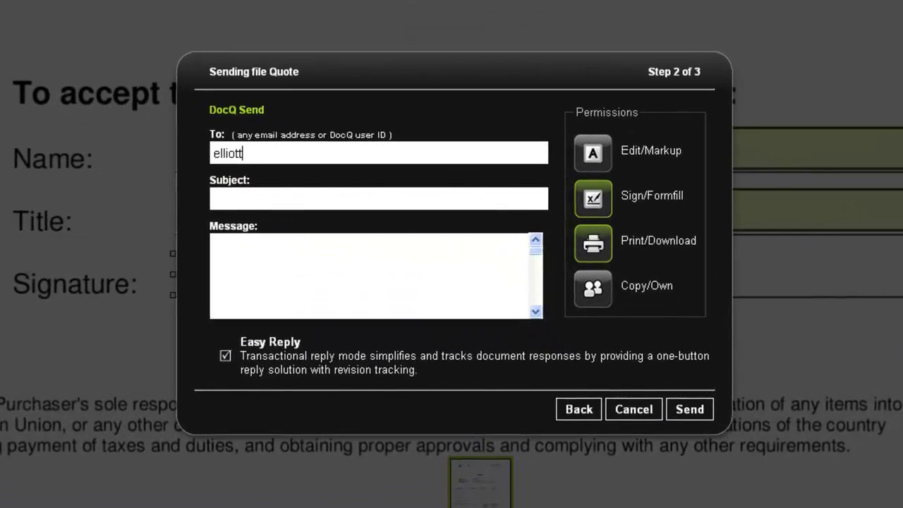
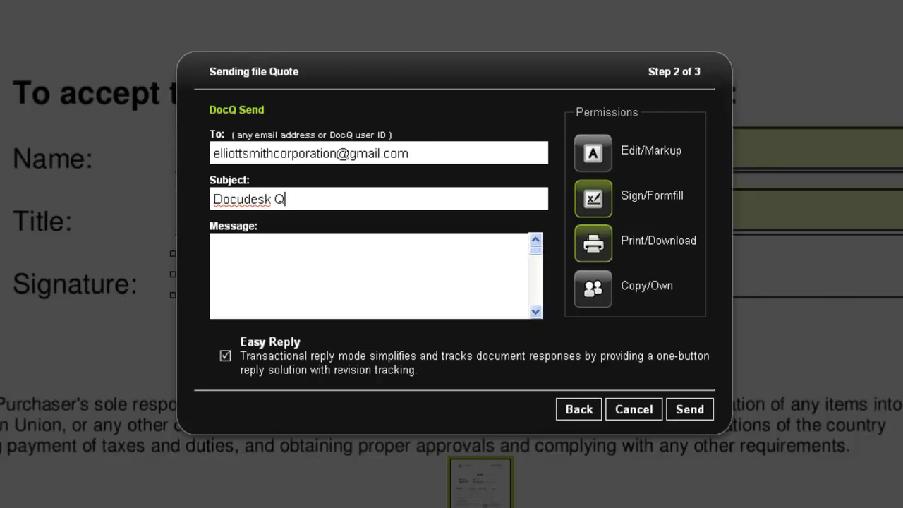
left_click(214, 245)
type("Pl")
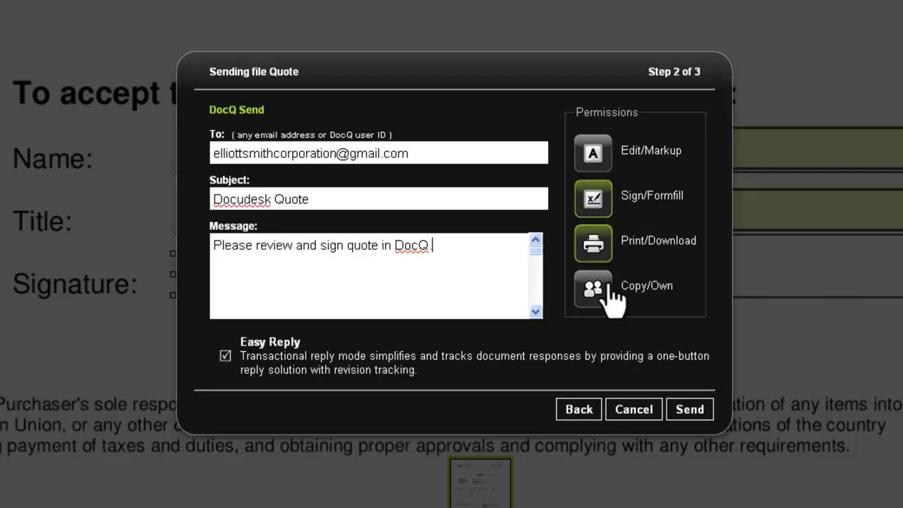
left_click(688, 412)
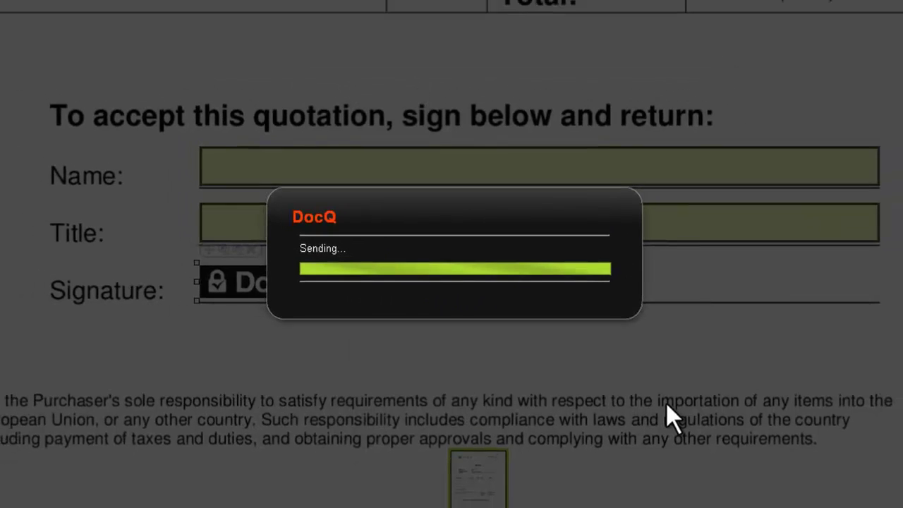
left_click(568, 301)
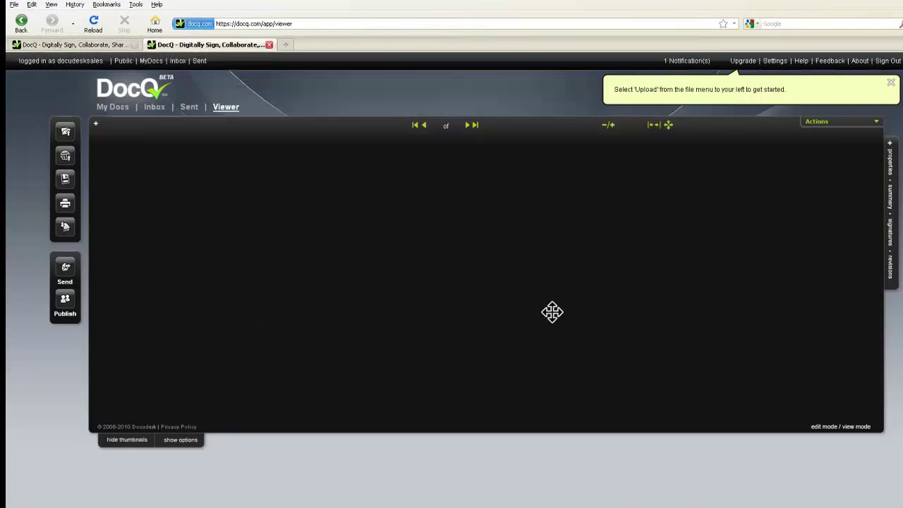
Step: Close the extra DocQ login tab and load gmail.com
left_click(887, 62)
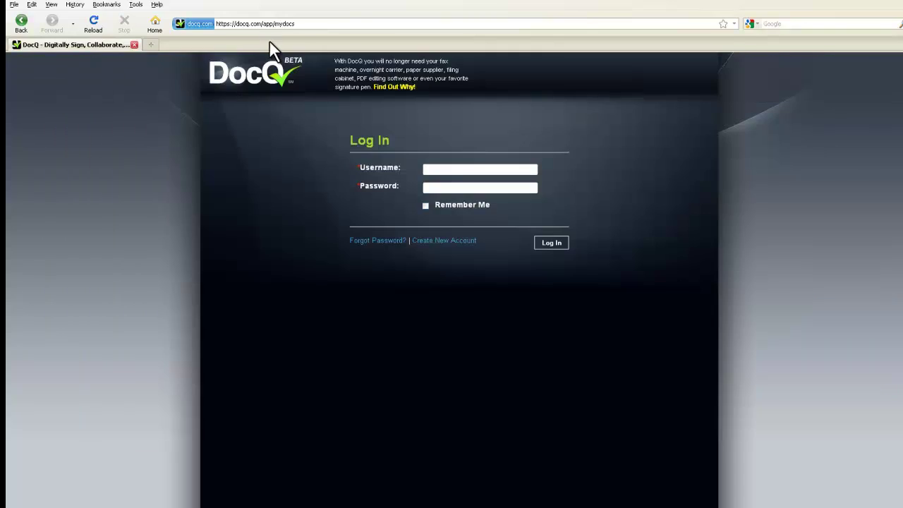
left_click(269, 44)
left_click(289, 23)
type("gmail.com")
key("Return")
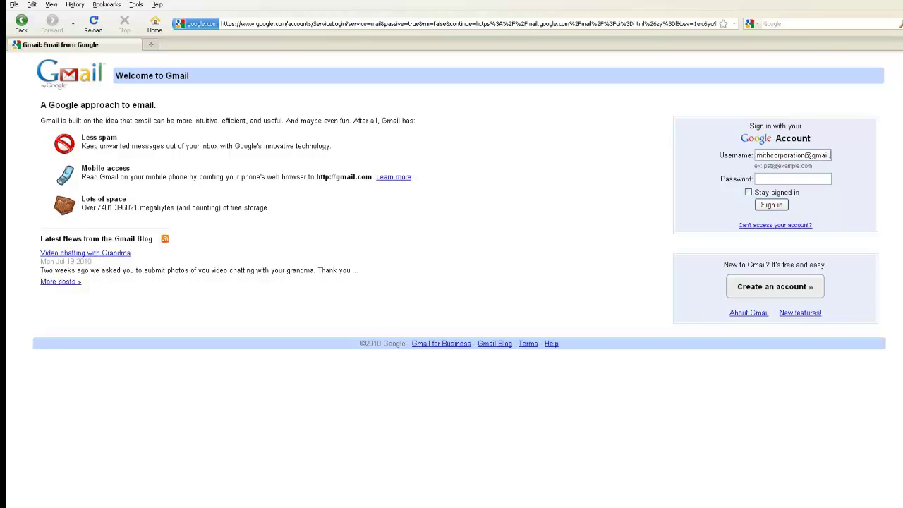
Step: Sign in to the client's Gmail account and open the DocQ notification email
type("***")
key("Return")
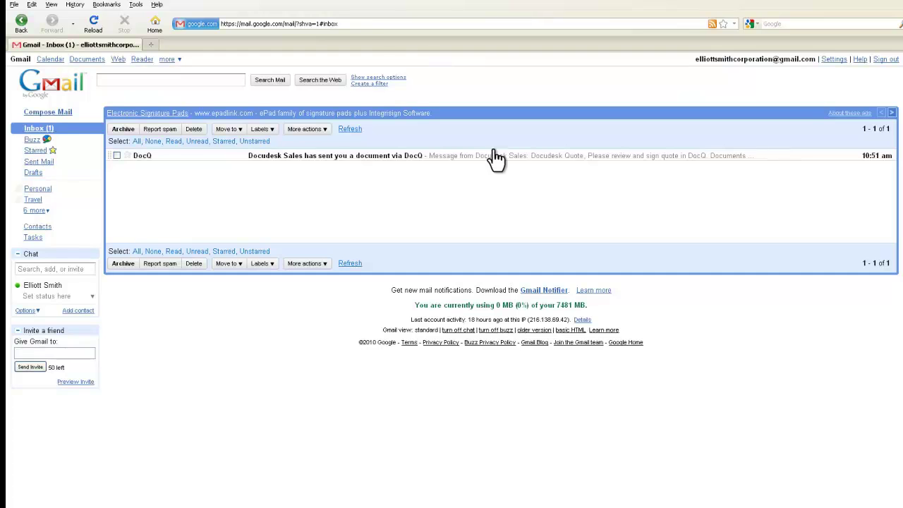
left_click(399, 156)
Step: Open the shared quote and fill Name with the client's full name and Title with 'Ceo'
left_click(373, 246)
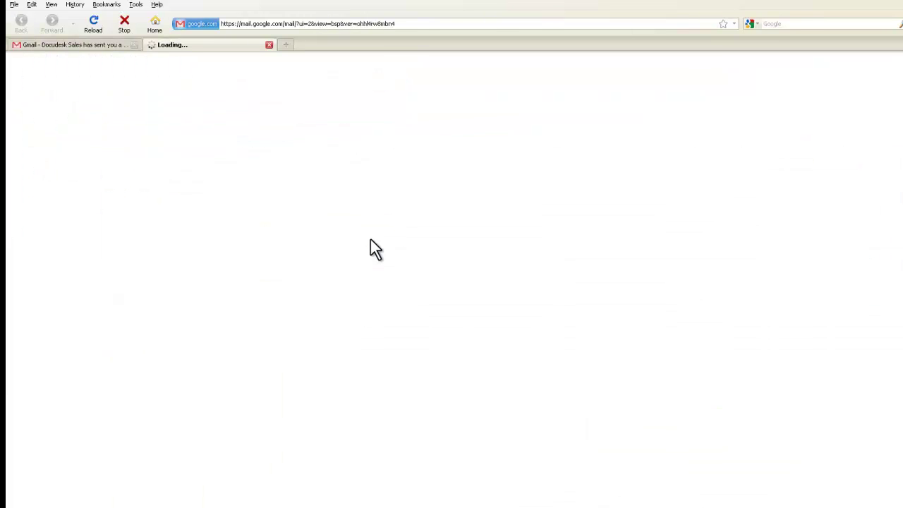
left_click_drag(868, 176, 875, 386)
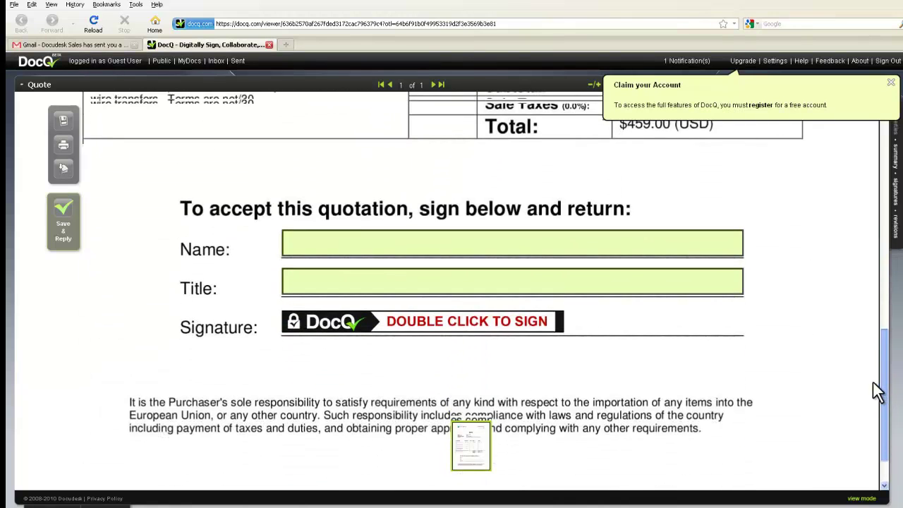
left_click(362, 246)
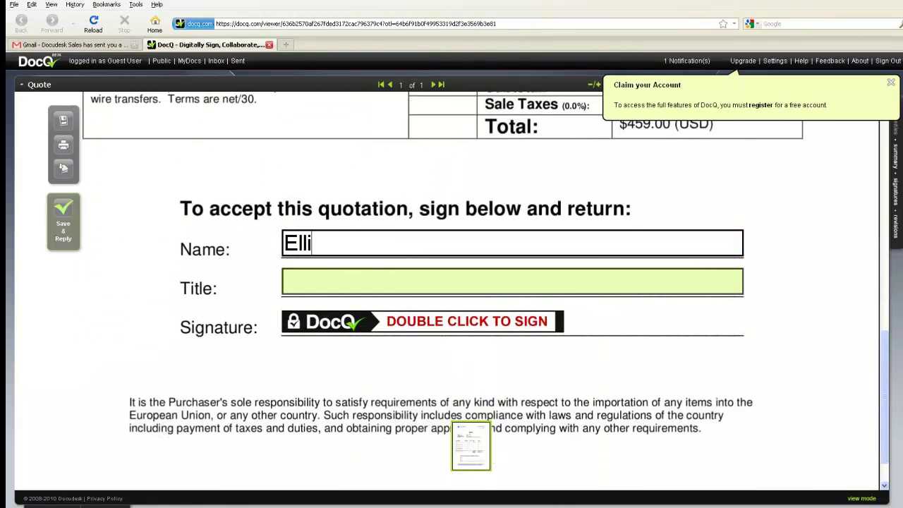
key("Tab")
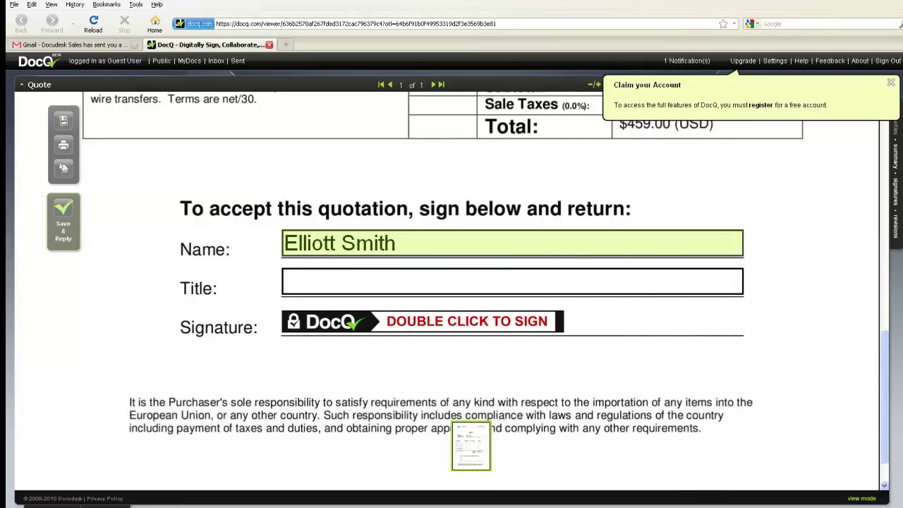
type("Ceo")
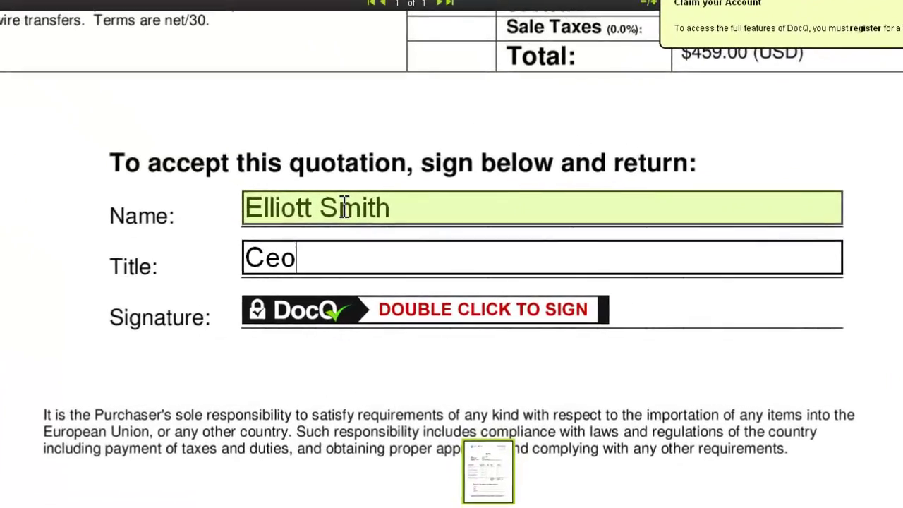
Step: Start signing the quote and create the client's DocQ signing identity, accepting the Terms of Service
double_click(371, 308)
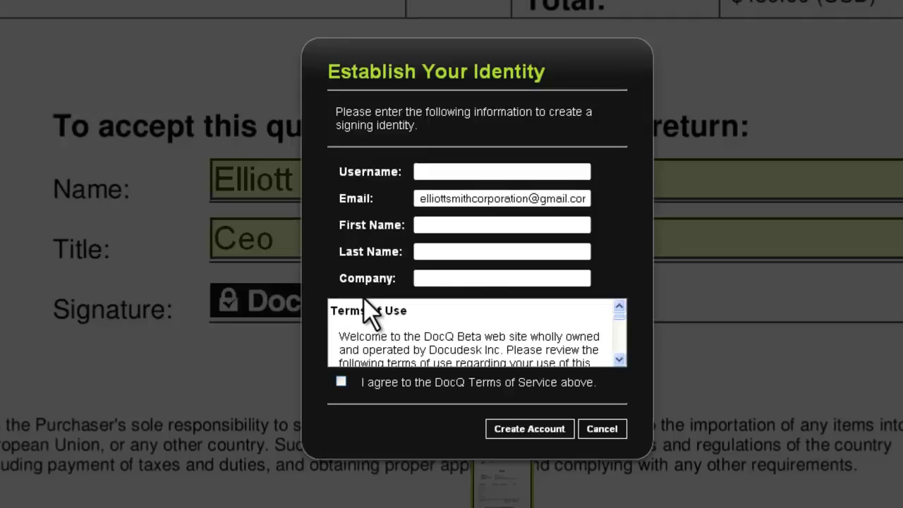
left_click(456, 172)
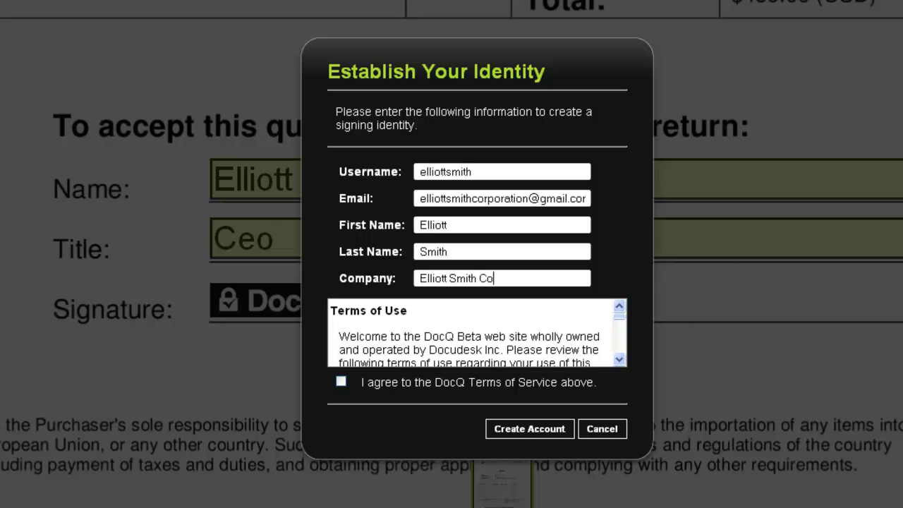
left_click(341, 382)
left_click(535, 439)
left_click(626, 288)
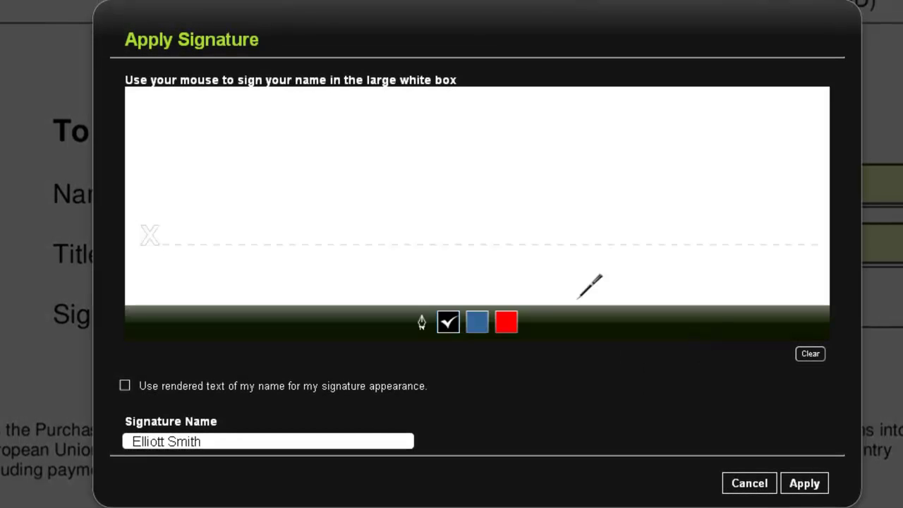
Step: Hand-draw the client's full-name signature in the Apply Signature box and apply it to the Quote
mouse_move(196, 183)
left_mouse_down()
mouse_move(226, 211)
mouse_move(210, 196)
mouse_move(221, 172)
left_mouse_up()
mouse_move(247, 220)
left_mouse_down()
mouse_move(271, 189)
mouse_move(441, 203)
mouse_move(431, 190)
left_mouse_up()
mouse_move(443, 220)
left_mouse_down()
mouse_move(484, 199)
mouse_move(494, 212)
mouse_move(528, 194)
mouse_move(536, 210)
mouse_move(628, 161)
mouse_move(608, 213)
mouse_move(649, 212)
left_mouse_up()
left_click_drag(595, 186, 608, 184)
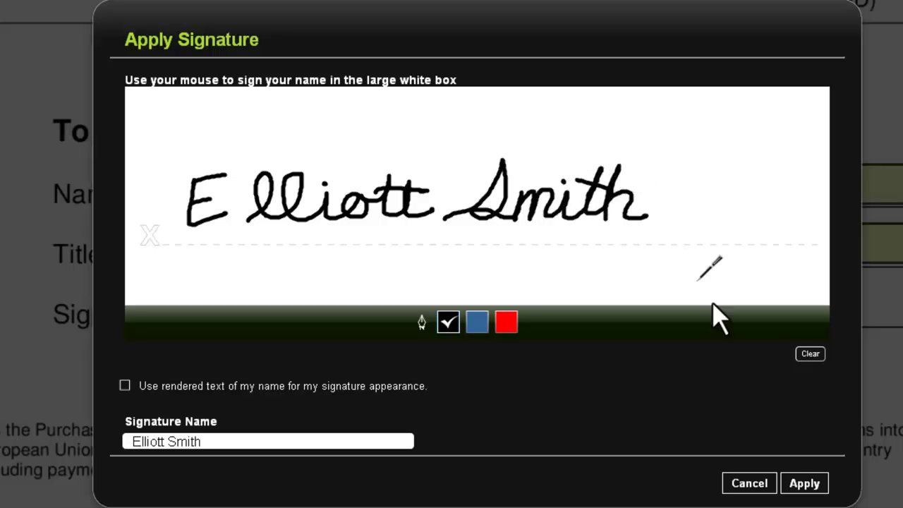
left_click(807, 486)
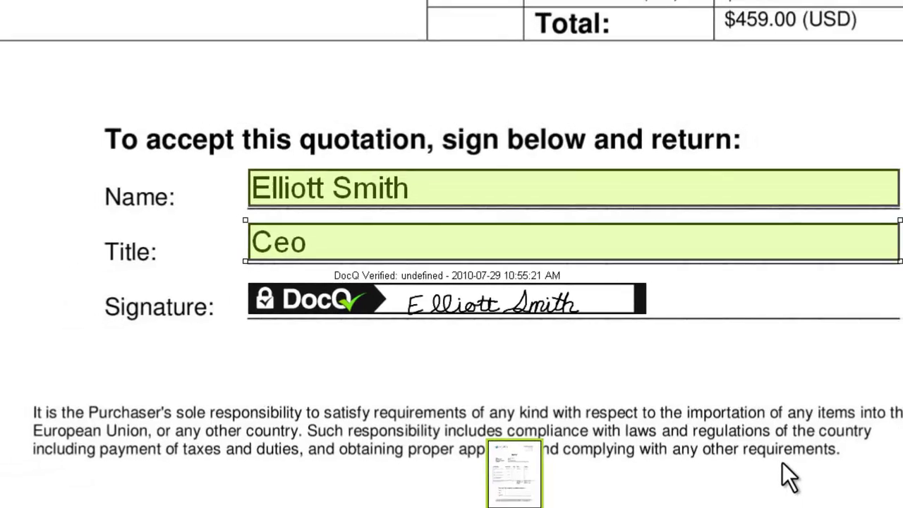
Step: Accept the signature terms and reply to the sender with the note 'Here is the signed quote.'
mouse_move(619, 300)
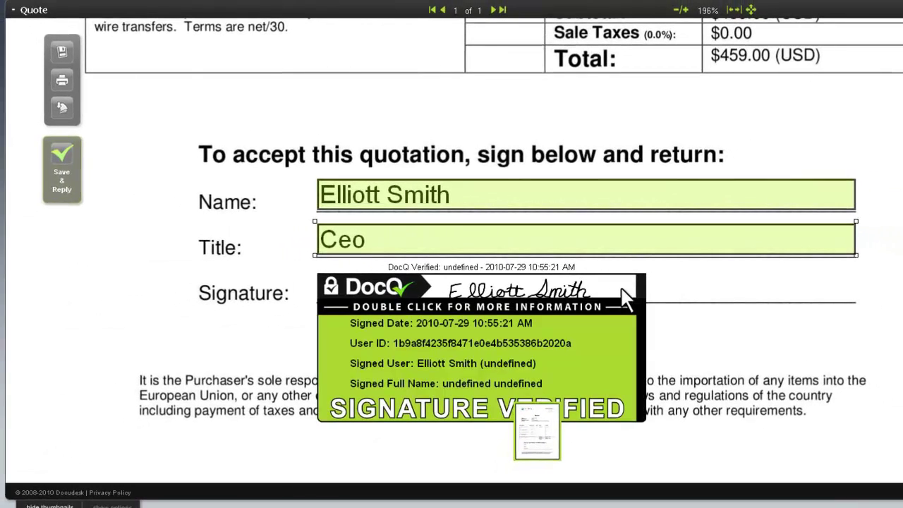
left_click(61, 168)
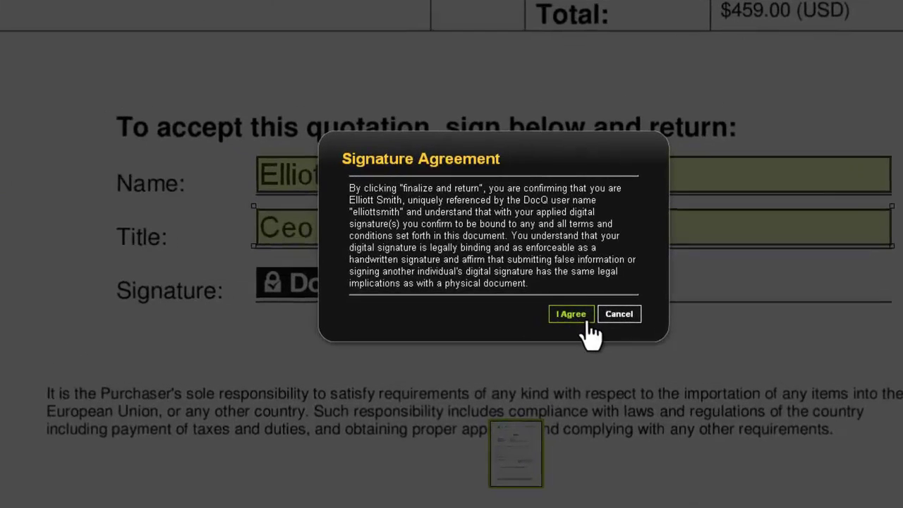
left_click(586, 323)
type("Here is the signed quote.")
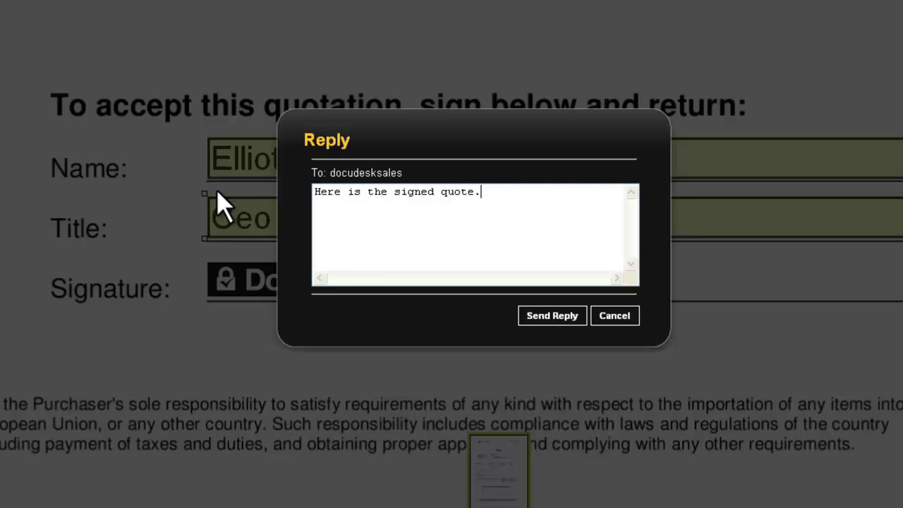
left_click(544, 318)
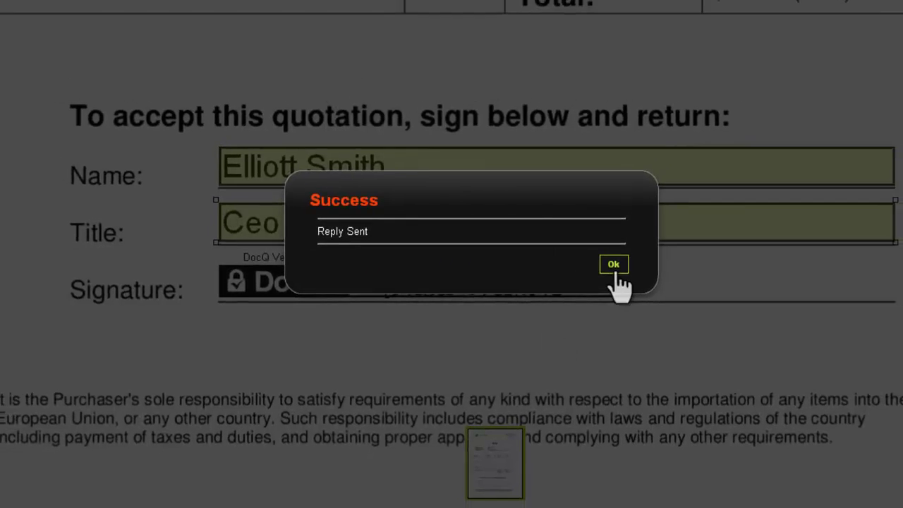
left_click(617, 261)
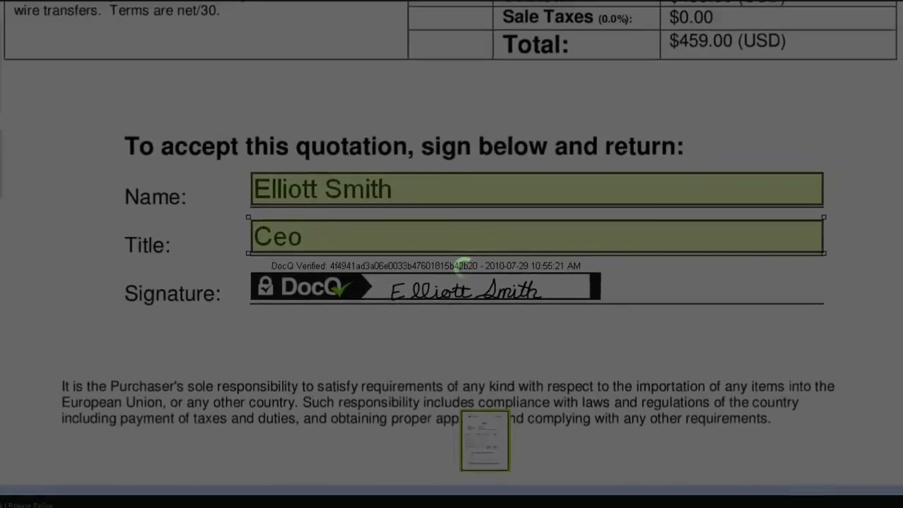
scroll(795, 295, "down", 10)
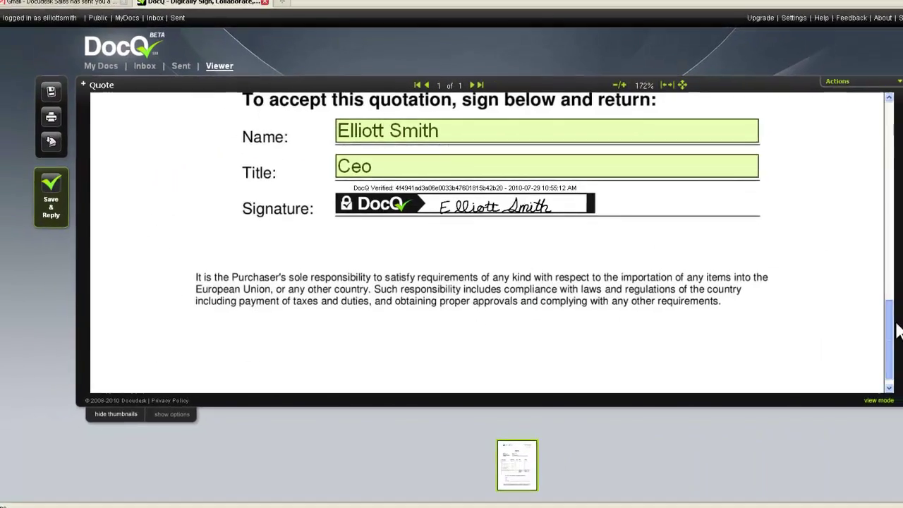
Step: Open the Account Activation email in Gmail and follow its link to the password setup page
left_click(98, 8)
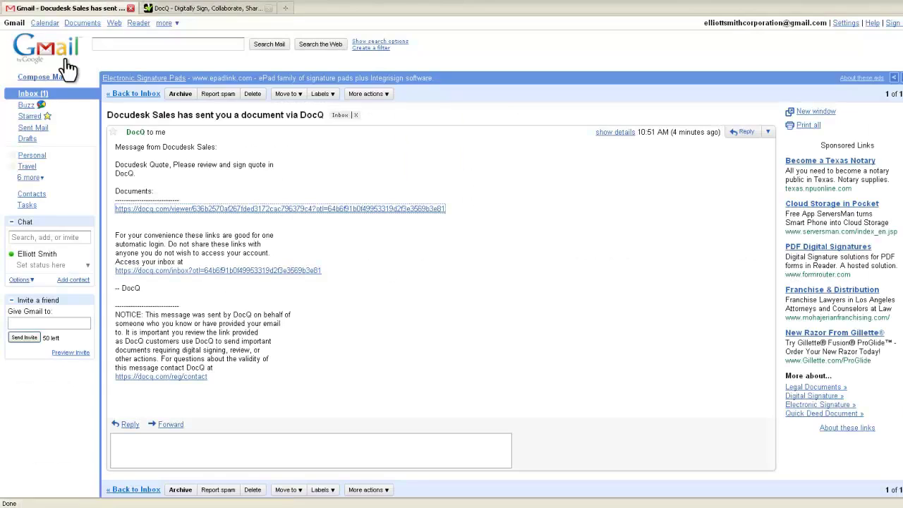
left_click(40, 96)
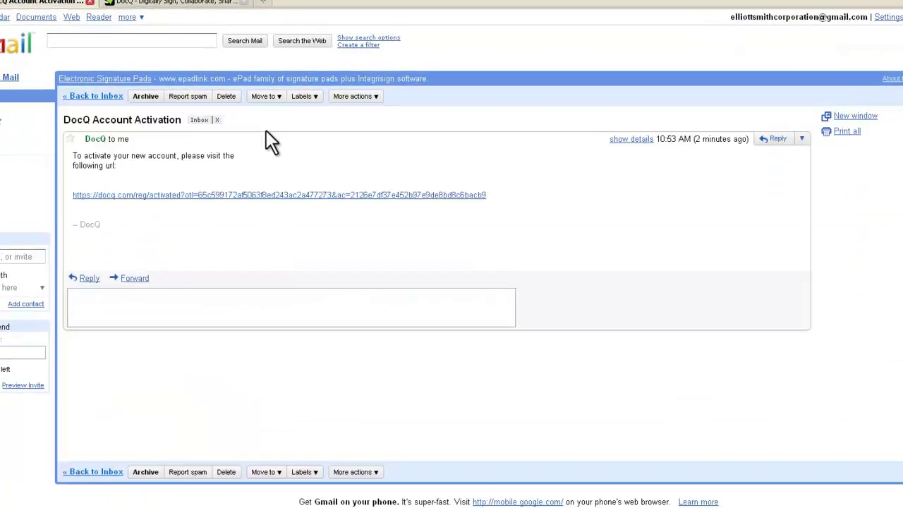
left_click(261, 195)
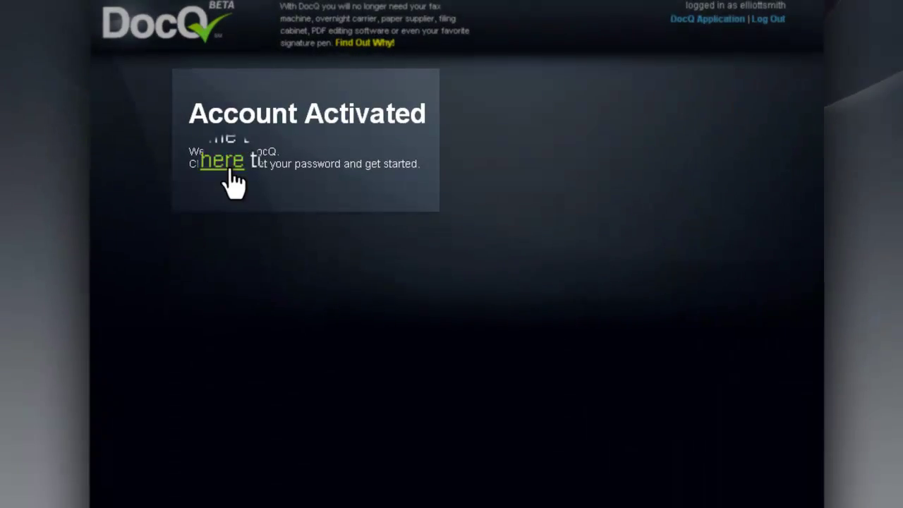
left_click(227, 164)
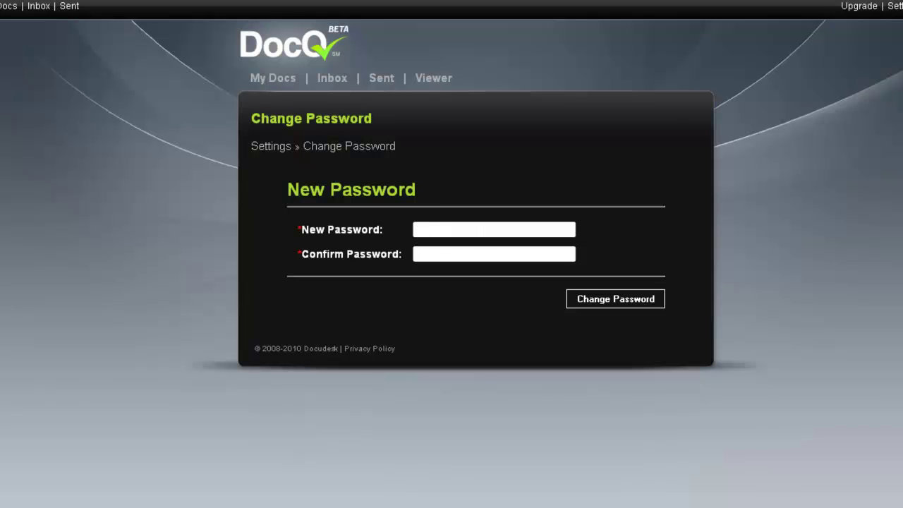
Step: Set and confirm a new account password, then log out and close the DocQ tab
type("••")
left_click(621, 299)
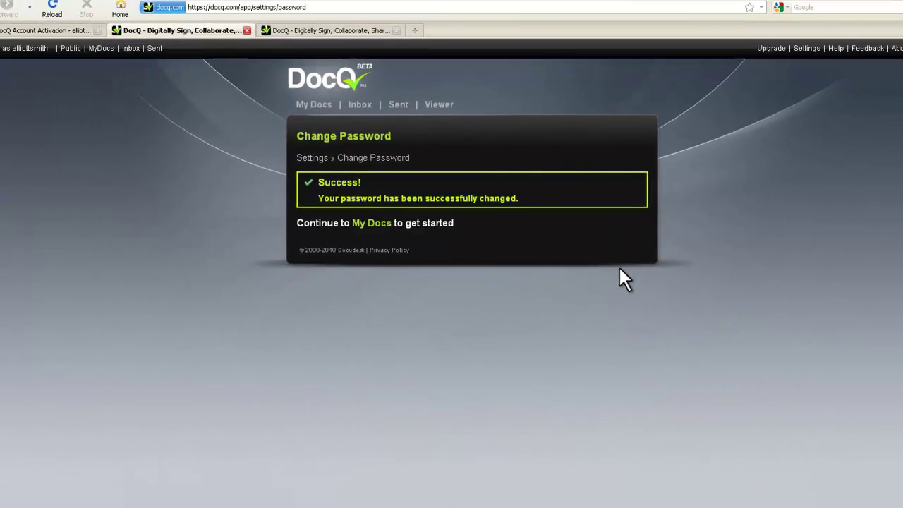
left_click(872, 46)
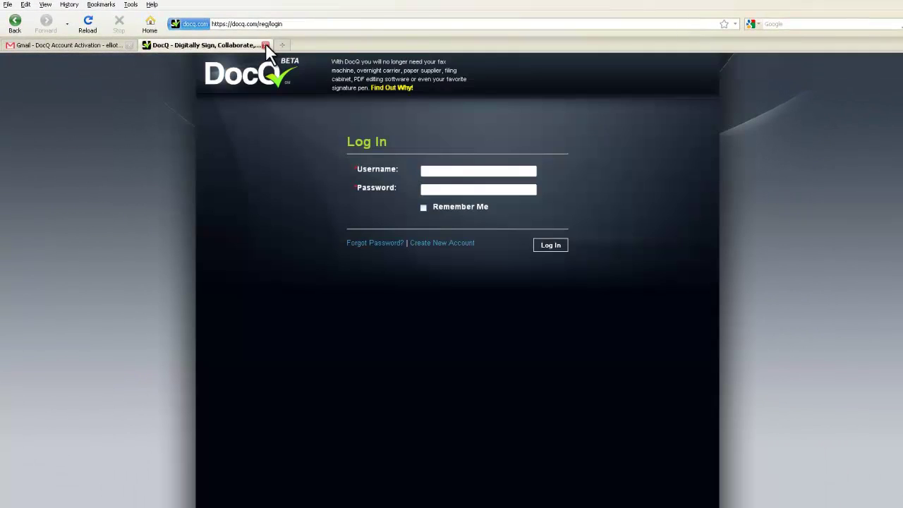
left_click(265, 45)
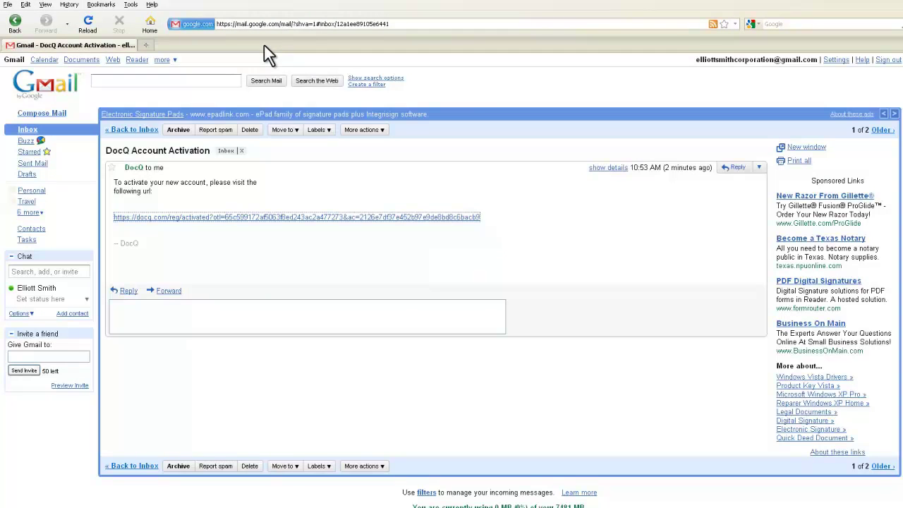
Step: Sign out, switch to the sales mailbox, and open the client's returned Quote from the DocQ email
left_click(891, 60)
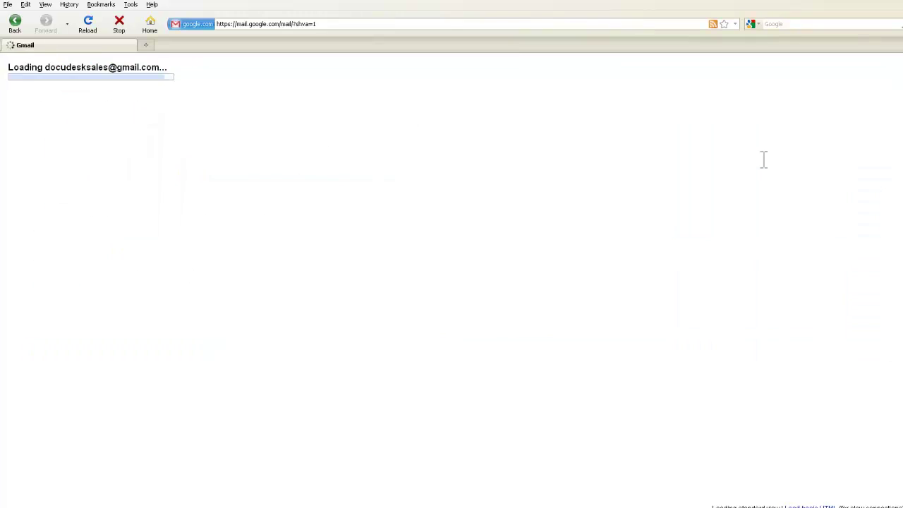
left_click(399, 162)
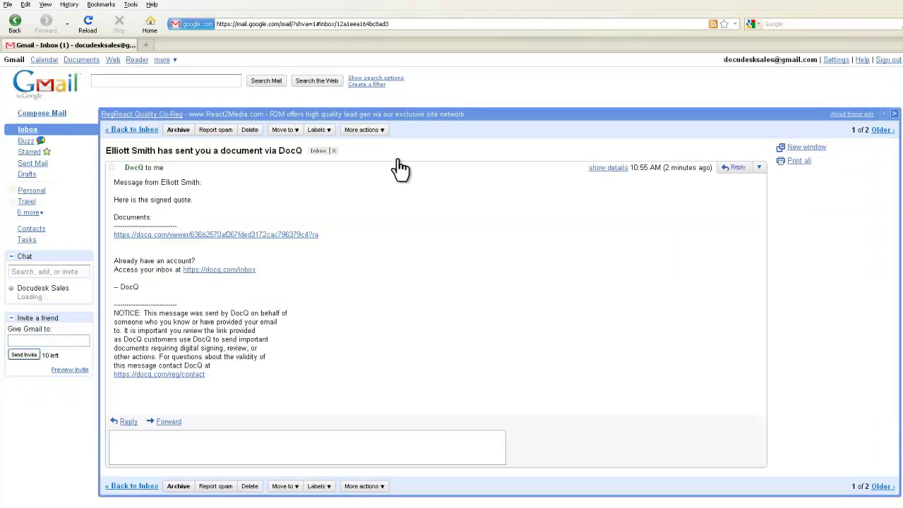
left_click(178, 235)
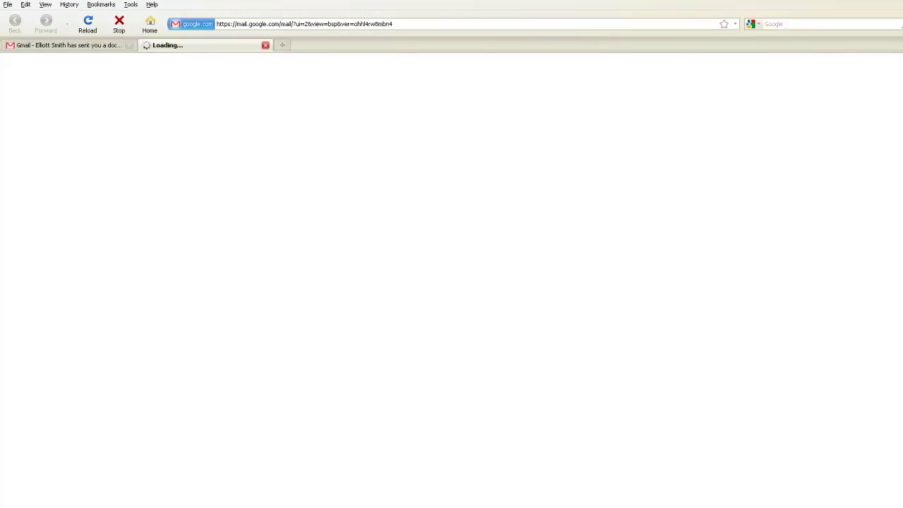
scroll(895, 209, "down", 2)
left_click_drag(895, 208, 892, 404)
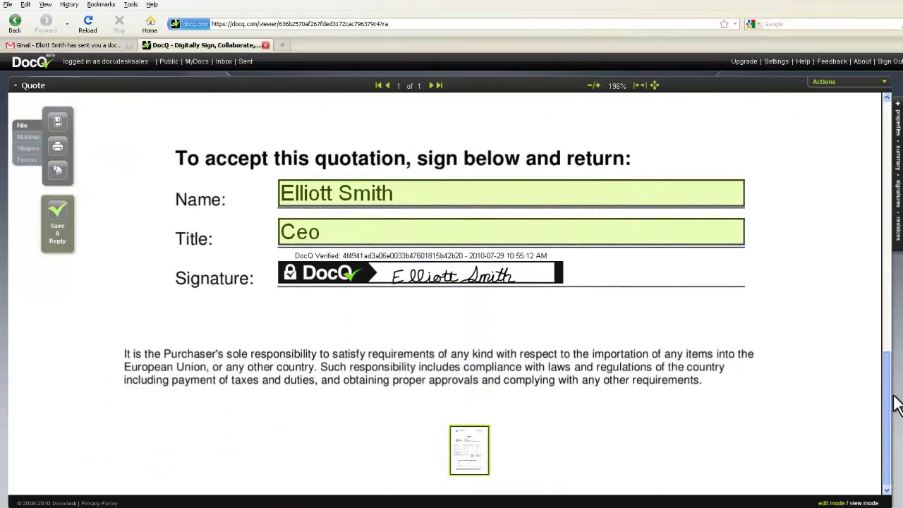
Step: Bring up and dismiss the document Actions menu, then switch the left panel to the Markup tools
right_click(638, 266)
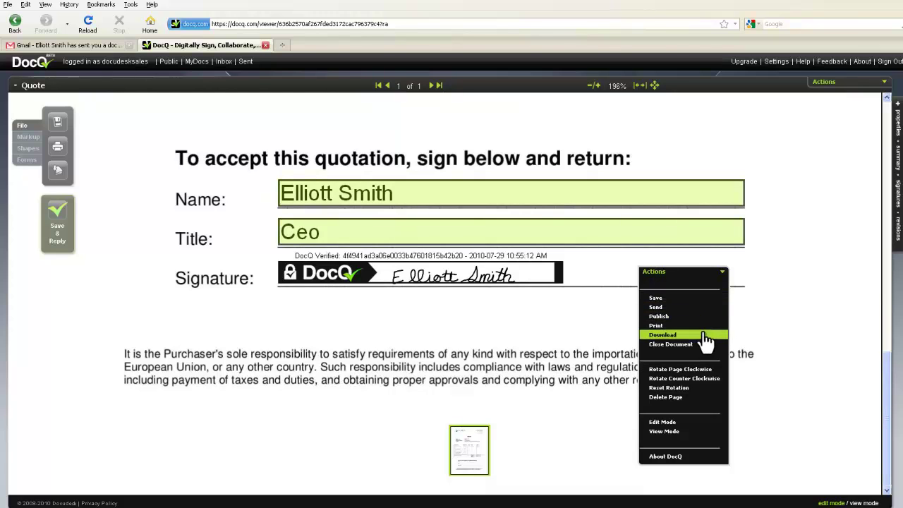
left_click(750, 317)
mouse_move(558, 275)
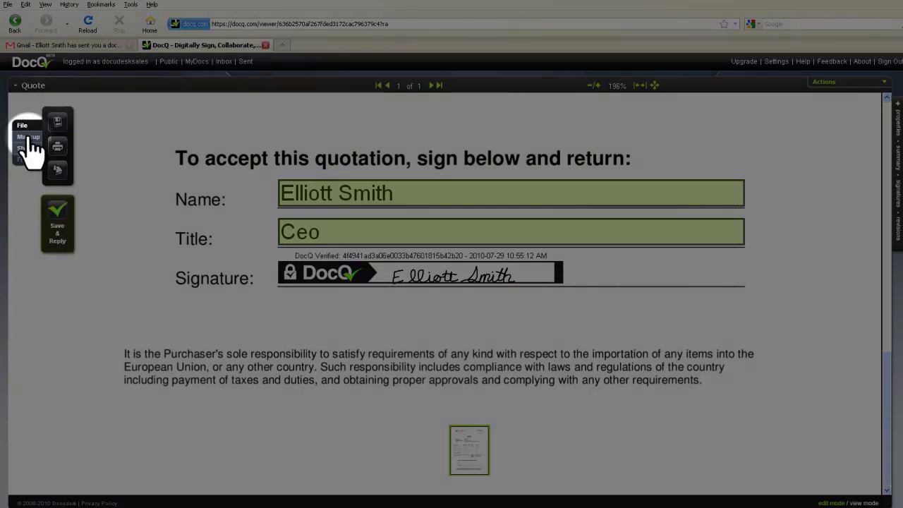
left_click(28, 136)
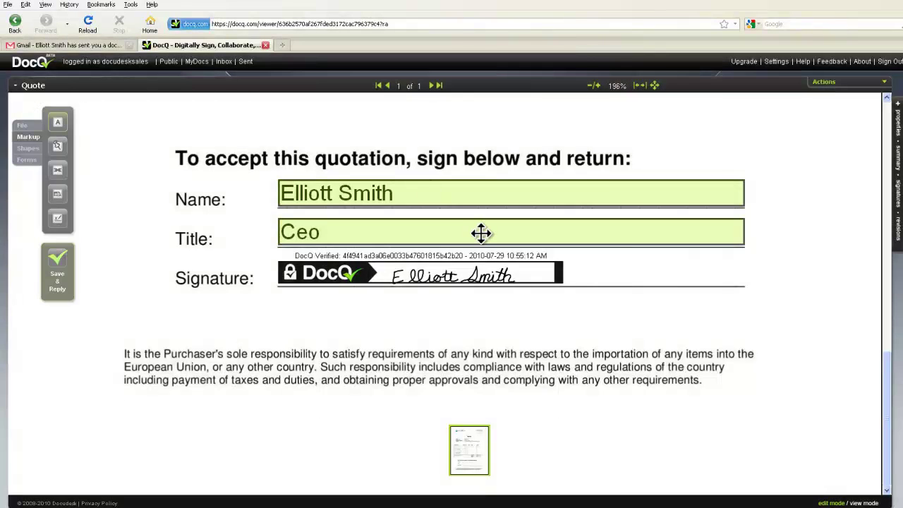
Step: Type 1000 below the Quote's total with the text tool
scroll(482, 234, "up", 1)
mouse_move(646, 144)
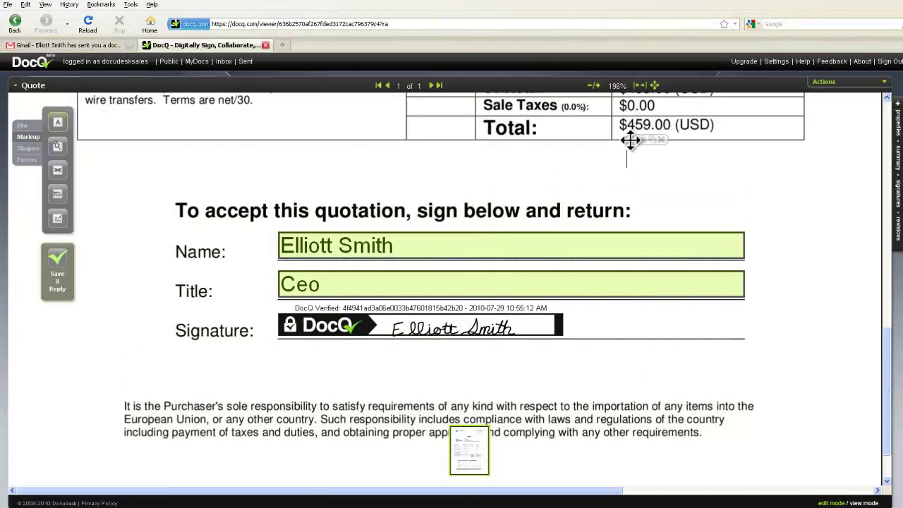
type("1000")
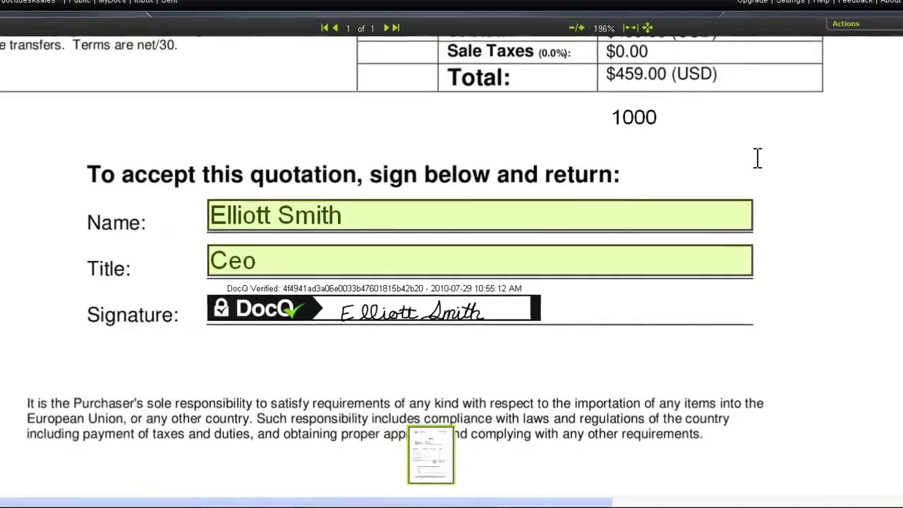
Step: Save the edited Quote via Actions and confirm, invalidating the client's signature
right_click(754, 203)
left_click(792, 180)
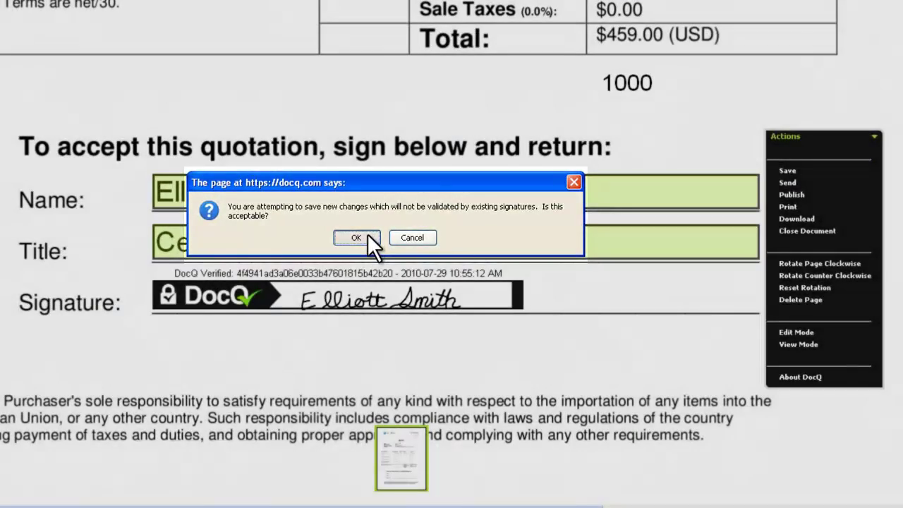
left_click(356, 238)
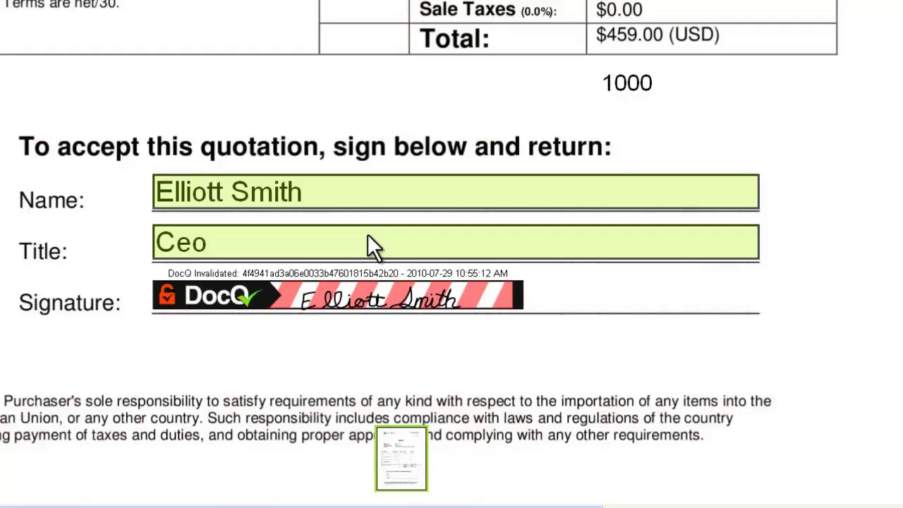
mouse_move(473, 293)
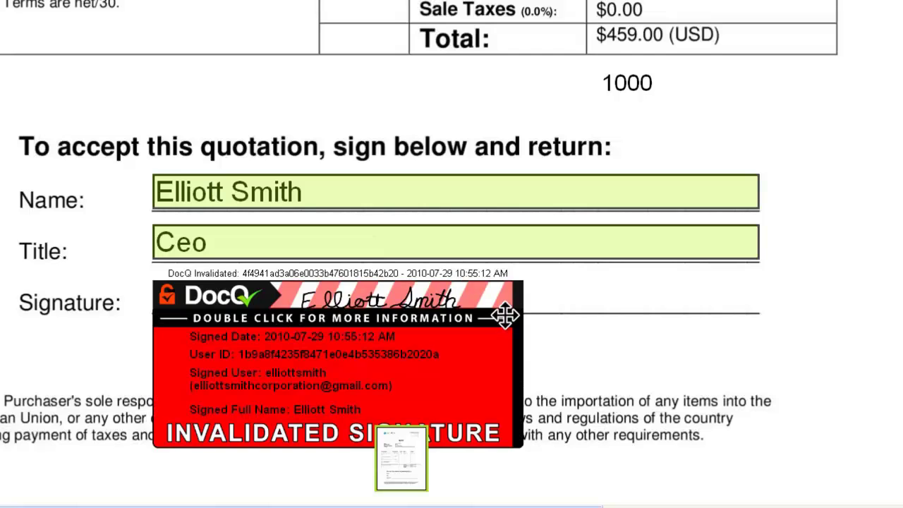
scroll(505, 315, "down", 1)
scroll(513, 296, "down", 1)
mouse_move(505, 251)
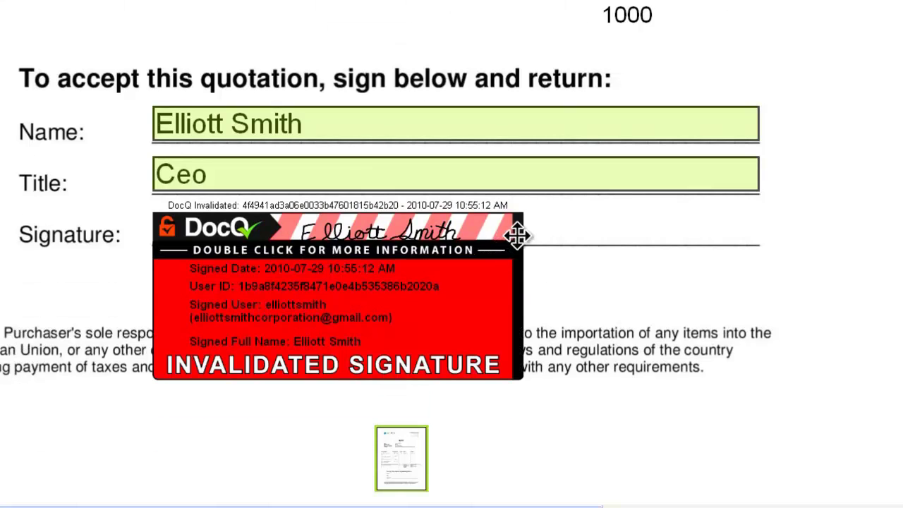